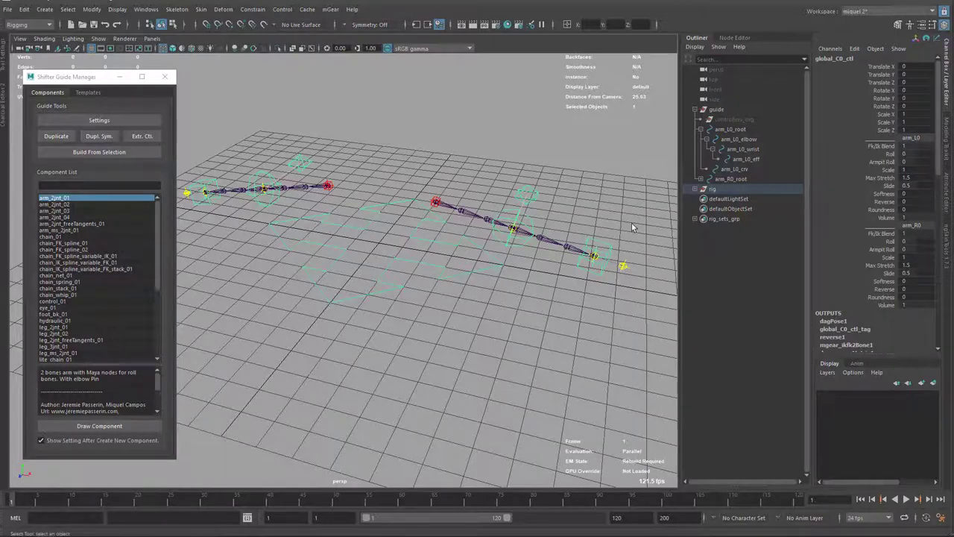
Hide the guide group so that only the built arm rig shows
alt+drag(646, 222, 498, 280)
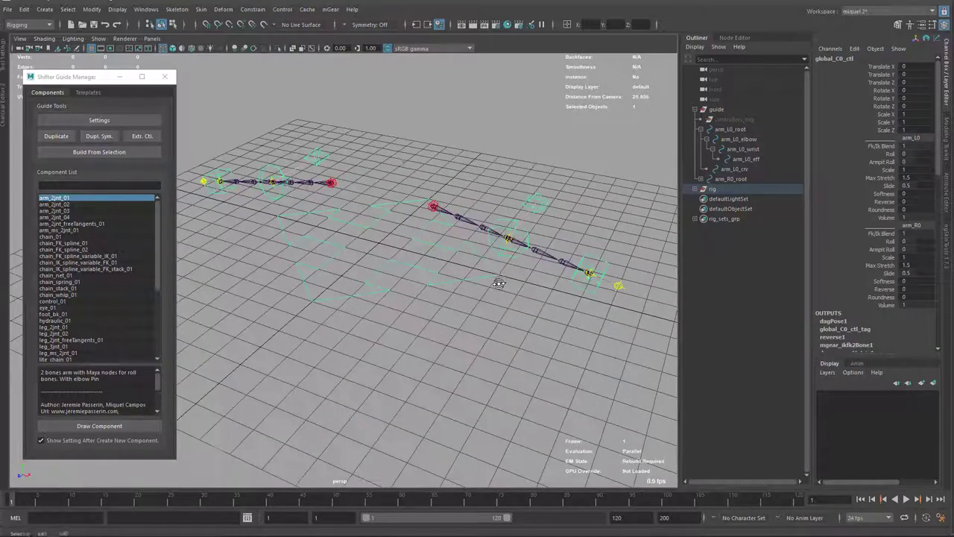
click(714, 111)
key(ctrl+h)
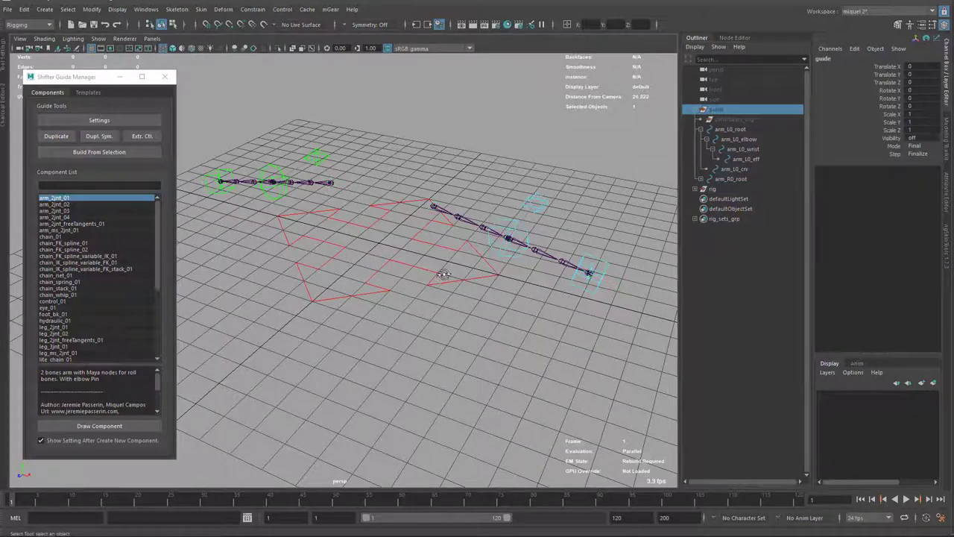
alt+drag(443, 274, 354, 176)
alt+drag(386, 236, 596, 201)
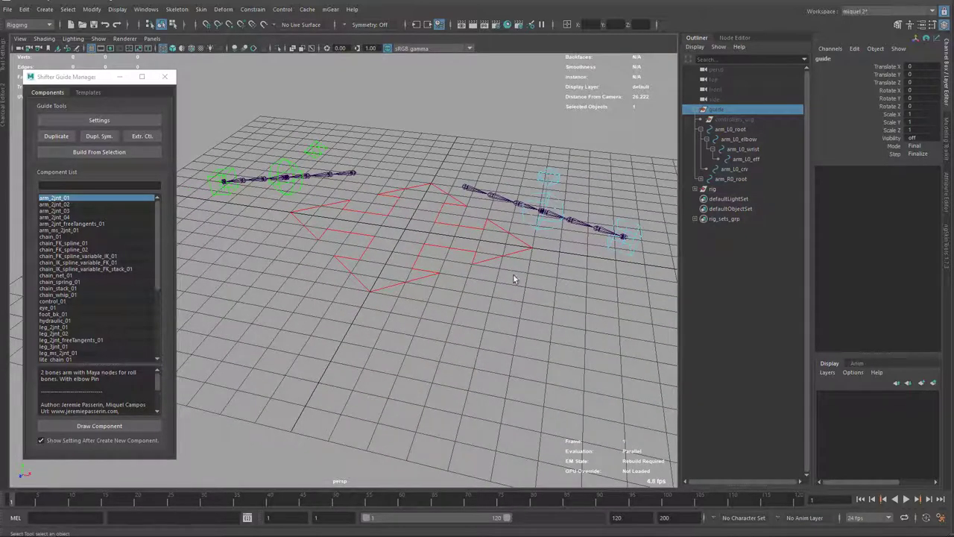
alt+drag(513, 274, 541, 219)
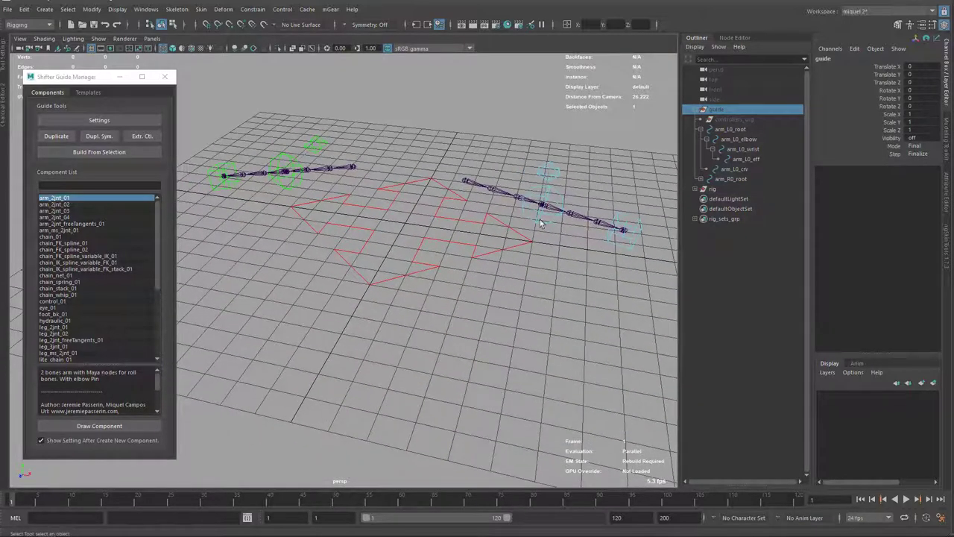
Examine the left arm's IK hand control and its mid elbow control
click(631, 246)
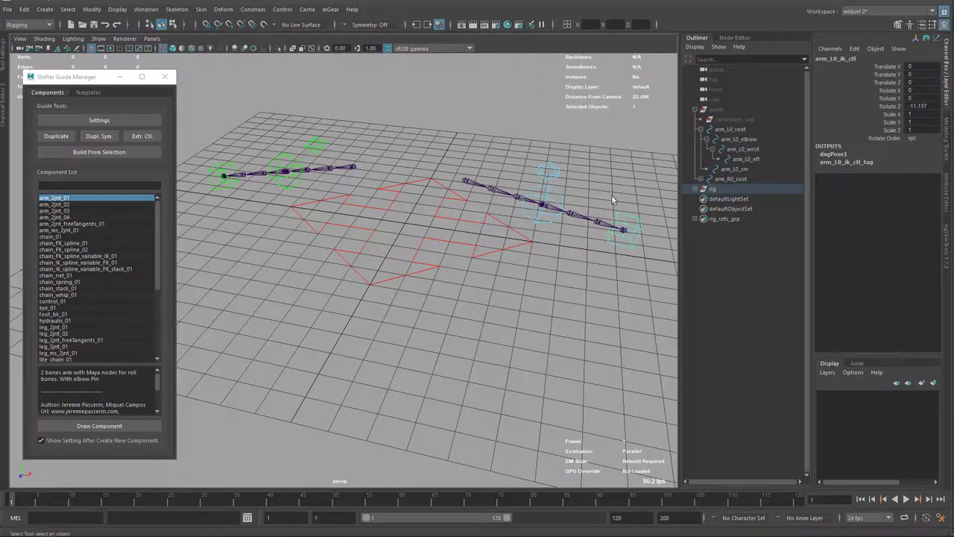
click(550, 215)
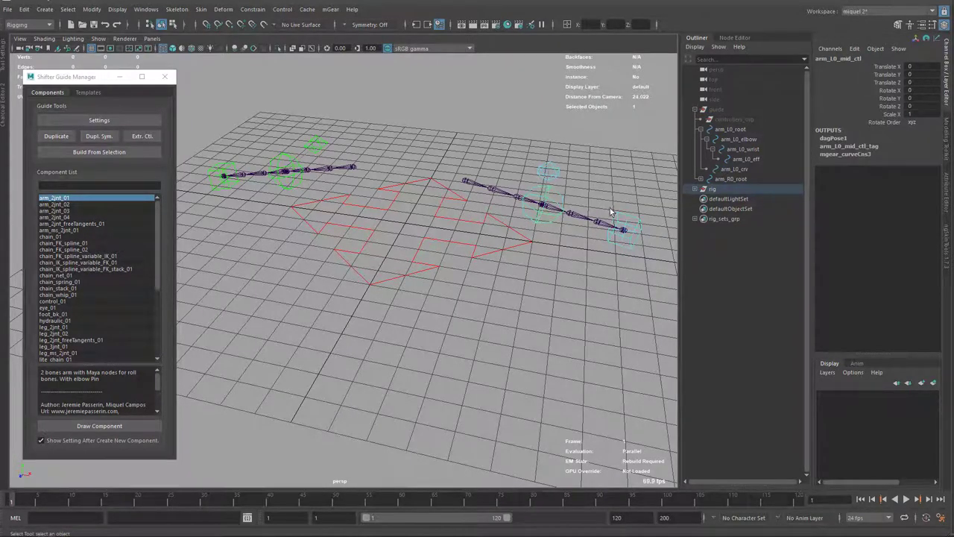
alt+drag(610, 213, 633, 234)
alt+drag(454, 257, 498, 258)
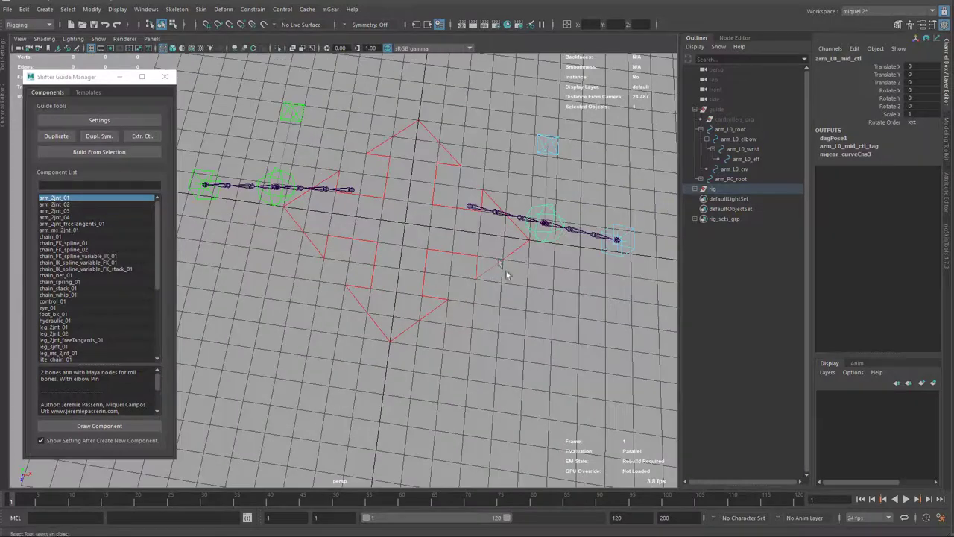
Set Fk/Ik Blend to 0 for both arm_L0 and arm_R0 on the global control
click(505, 272)
click(894, 150)
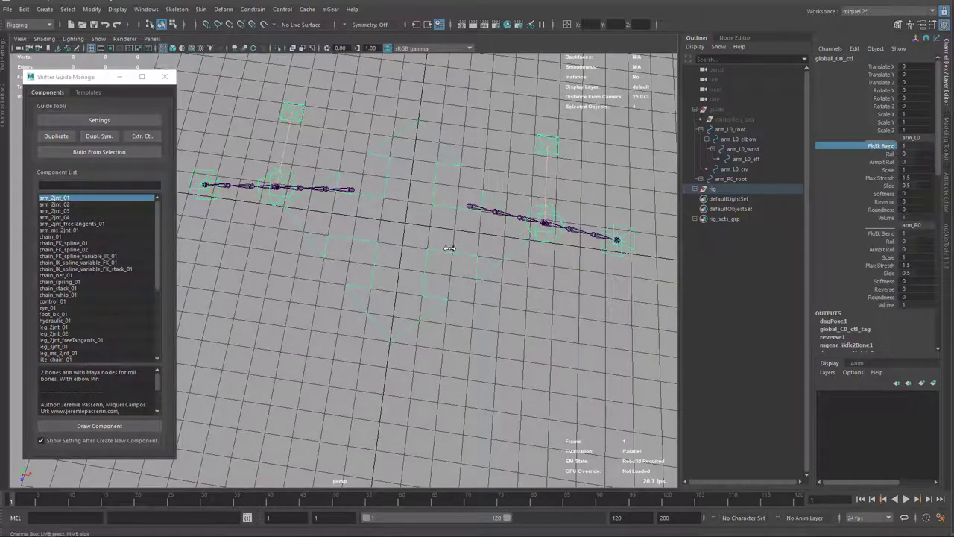
alt+drag(541, 279, 475, 185)
alt+drag(574, 234, 477, 169)
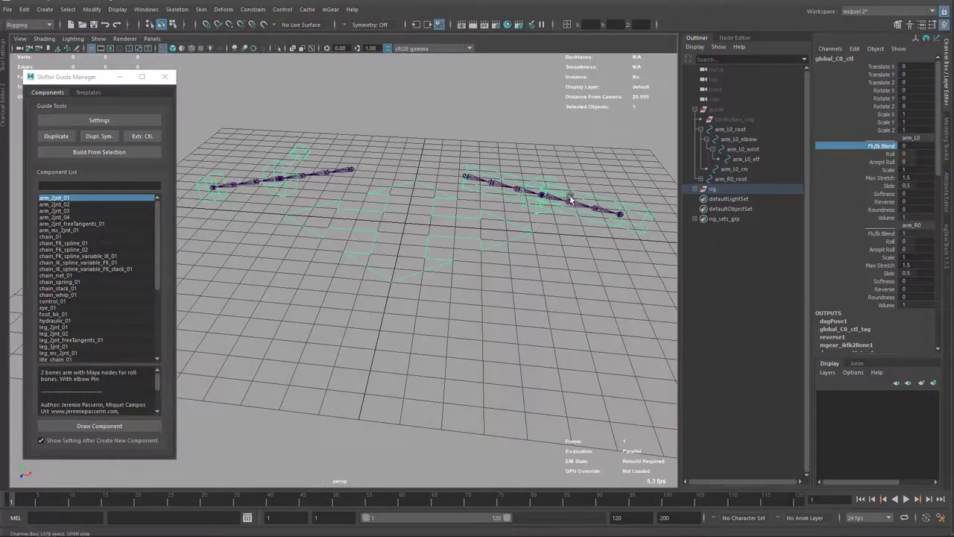
alt+drag(598, 221, 504, 216)
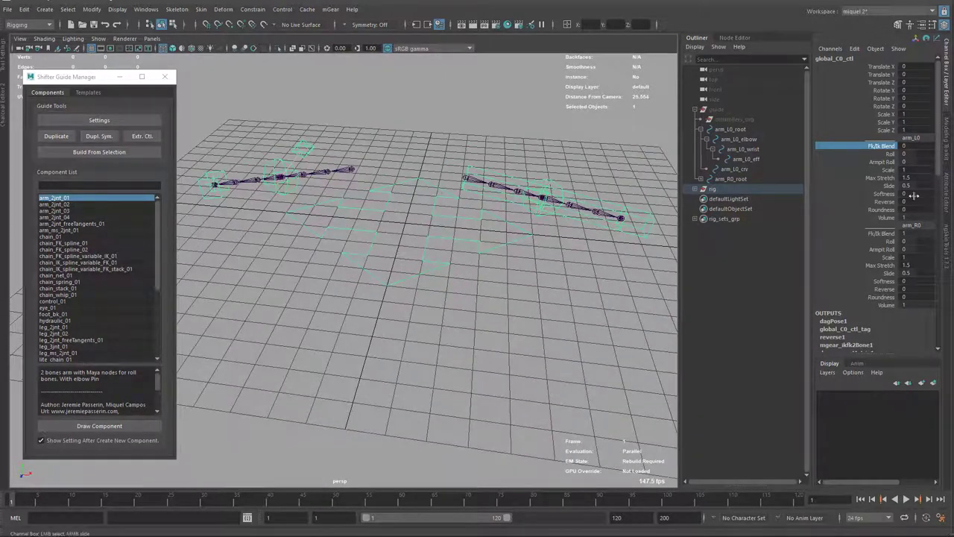
click(876, 233)
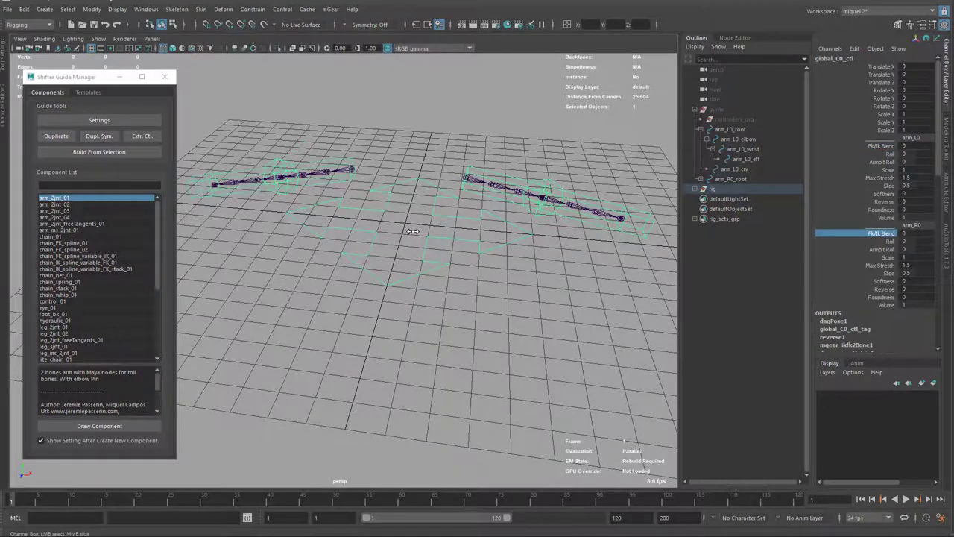
alt+drag(370, 239, 424, 223)
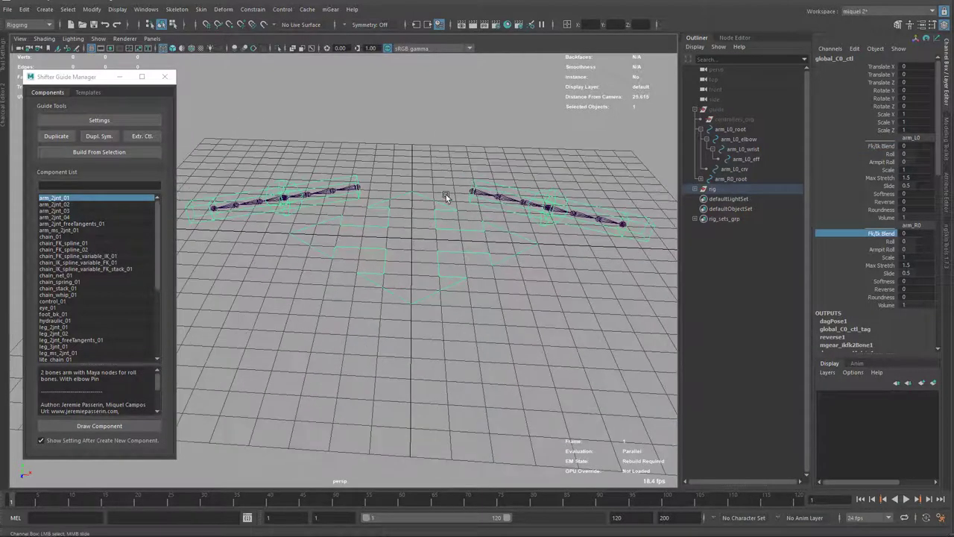
Scale up the shoulder-end control points of the left arm's first FK control, arm_L0_fk0_ctl
alt+drag(507, 239, 528, 228)
click(496, 191)
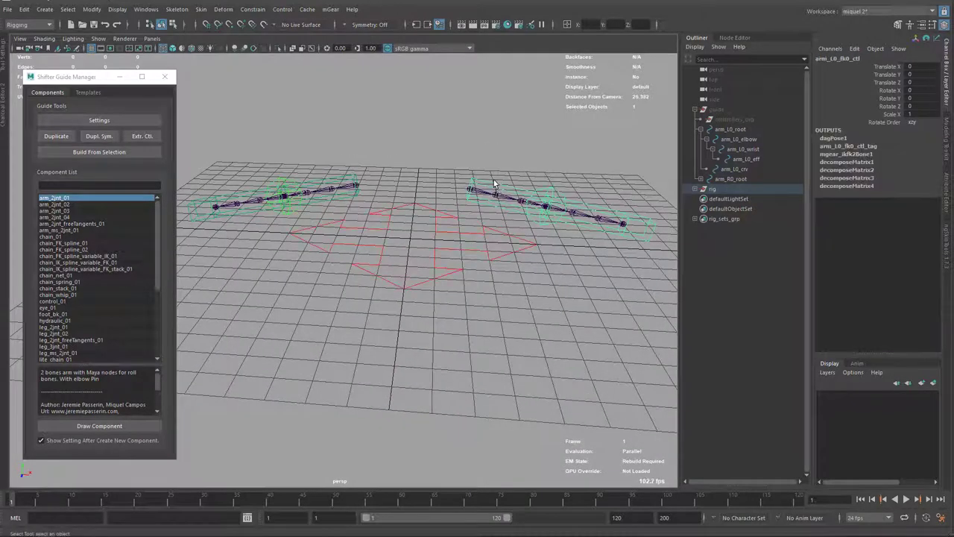
key(F8)
drag(453, 170, 490, 221)
key(r)
drag(470, 189, 511, 184)
key(F8)
key(q)
alt+drag(529, 243, 538, 215)
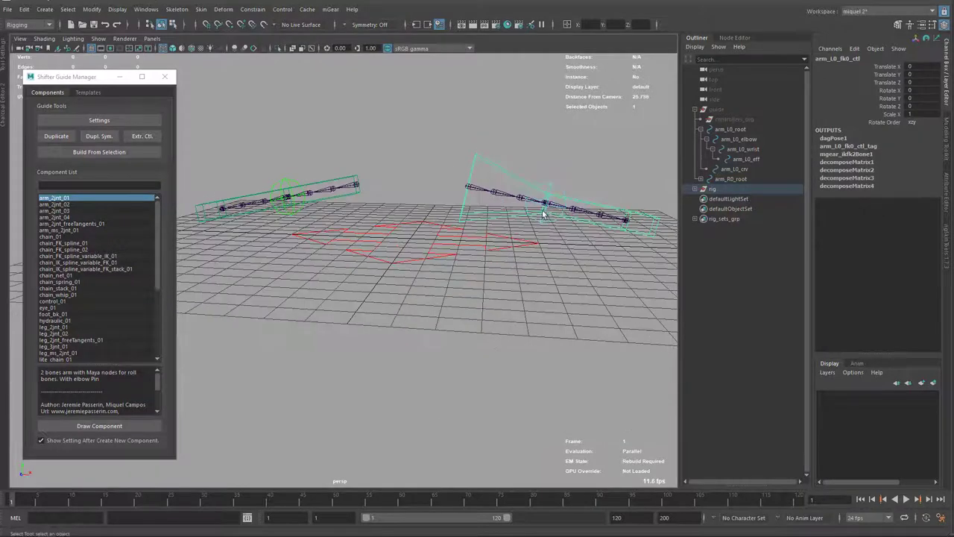
Enlarge the left arm's FK control shapes around the elbow by editing their control points there, then deselect everything
key(F8)
drag(528, 182, 552, 237)
key(w)
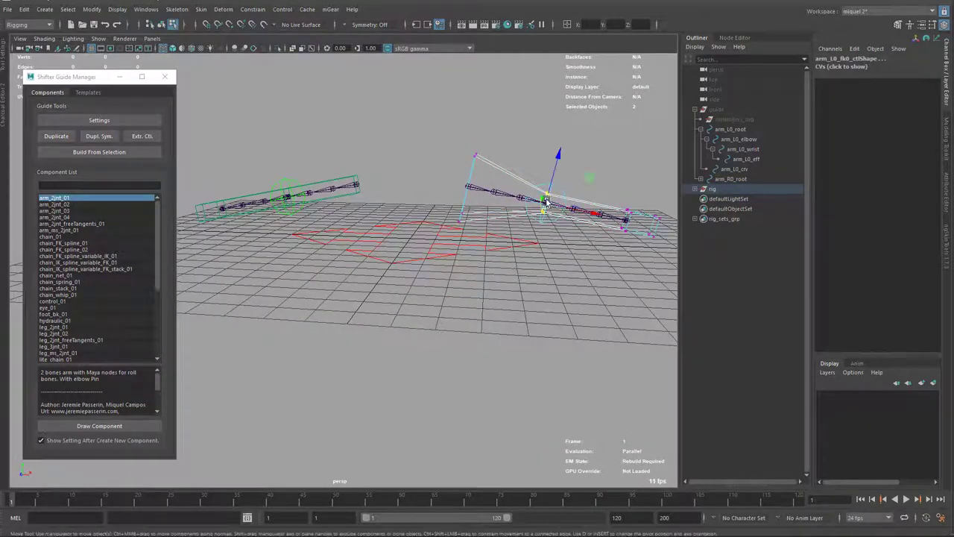
drag(548, 202, 543, 152)
key(r)
key(q)
key(F8)
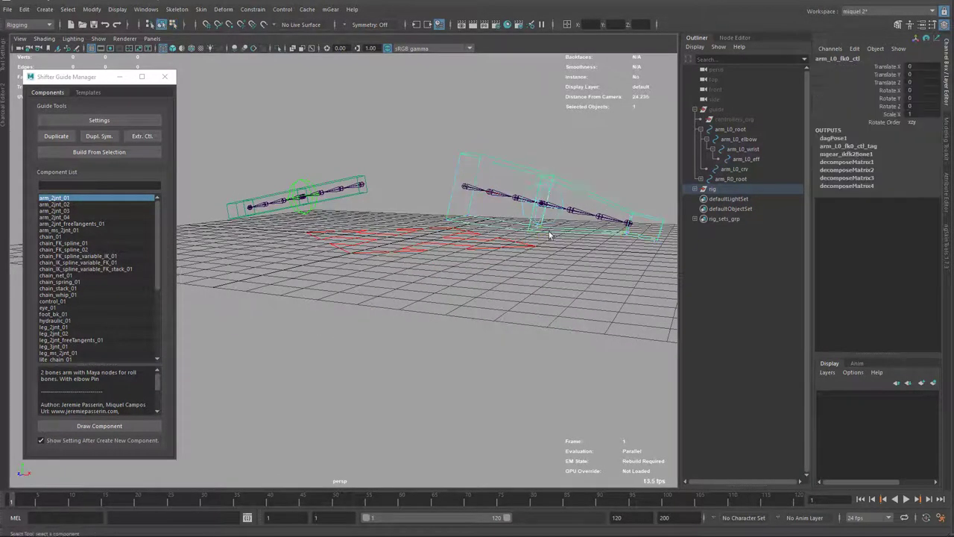
alt+drag(549, 235, 500, 323)
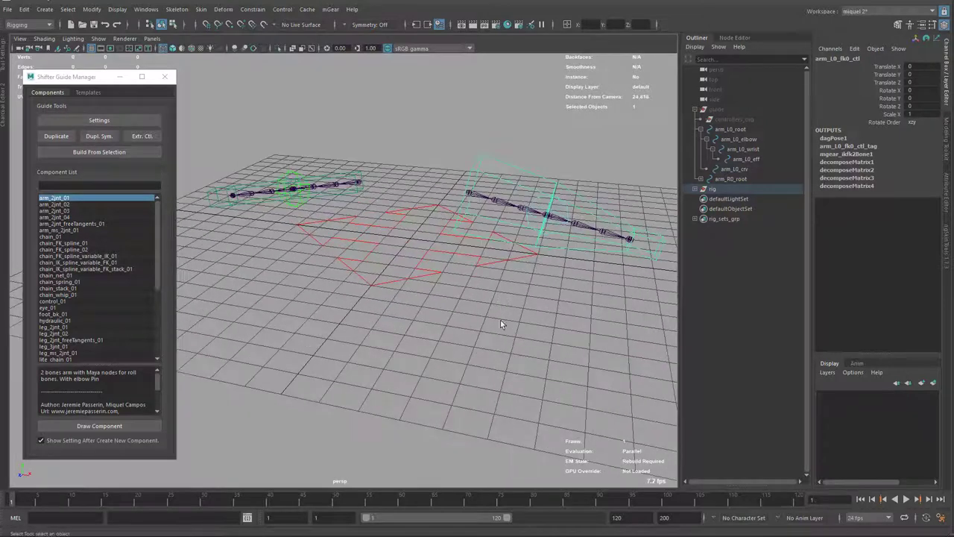
click(500, 320)
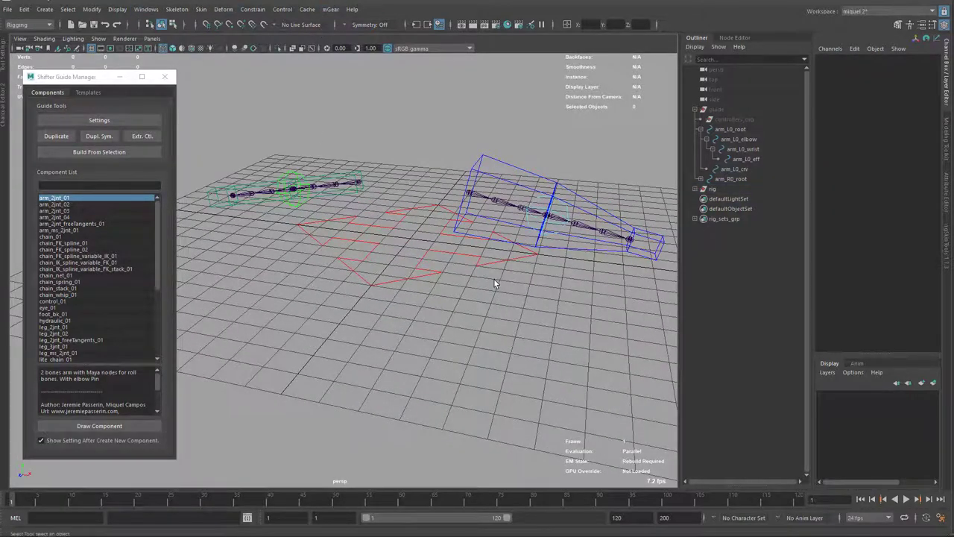
Create a new circle control with the Rigbits CTL as Parent command
alt+drag(494, 284, 426, 239)
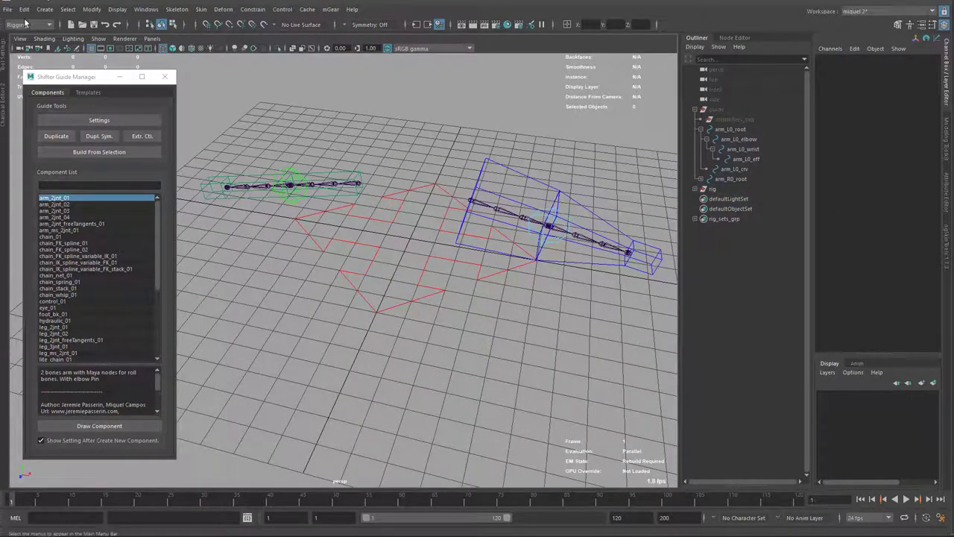
click(330, 9)
mouse_move(358, 73)
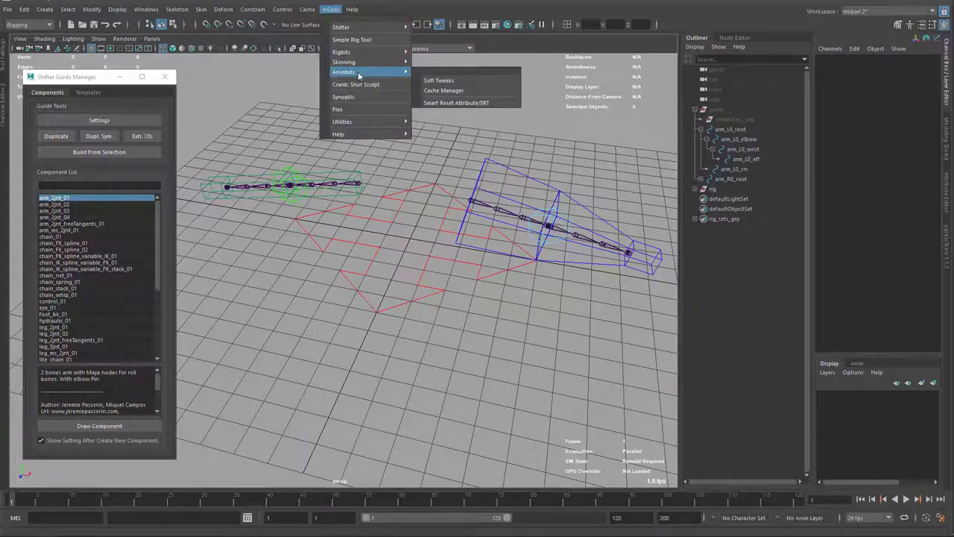
mouse_move(358, 53)
mouse_move(447, 141)
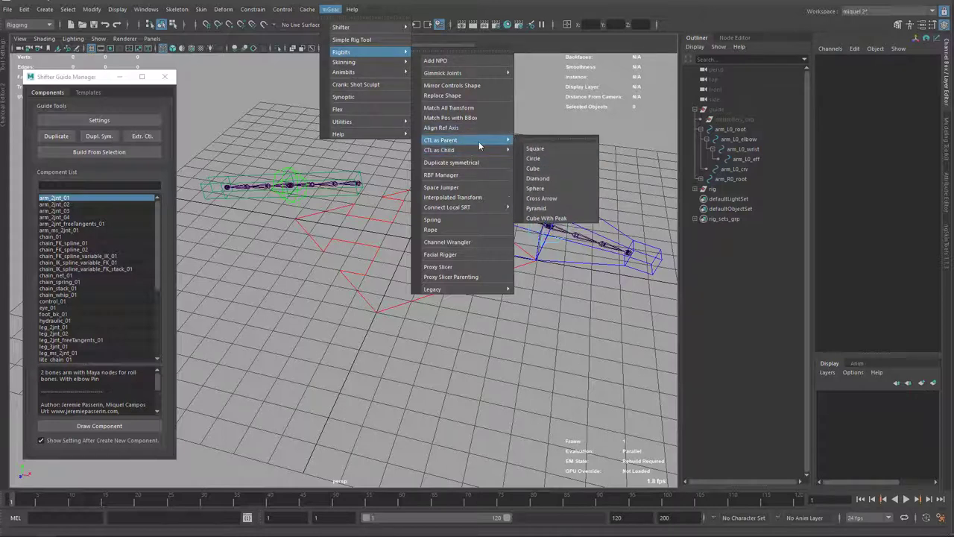
click(544, 159)
alt+drag(425, 207, 552, 288)
Move the circle control in front of the left arm, to about X 3.976, Y -1.176, Z 1.01
key(w)
click(724, 207)
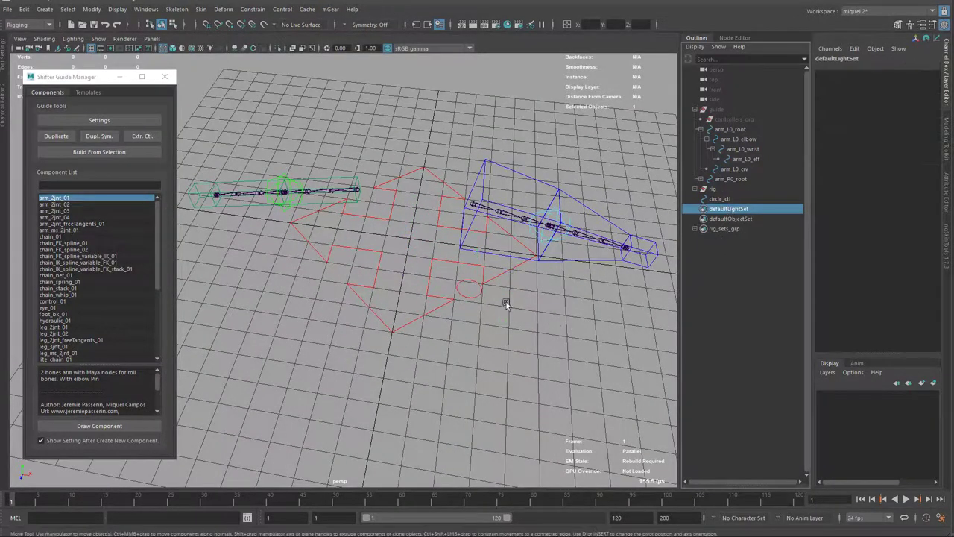
click(474, 300)
drag(469, 289, 401, 211)
mouse_move(495, 326)
alt+mouse_down()
mouse_move(502, 288)
mouse_move(497, 311)
mouse_move(511, 297)
mouse_move(492, 314)
alt+mouse_up()
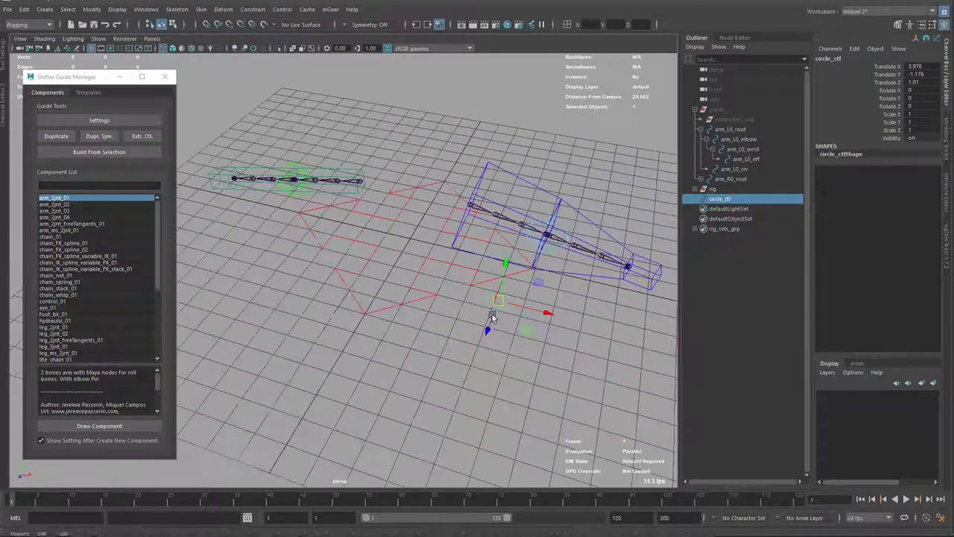
Scale up the circle control's shape through its control points to roughly twice its size
key(r)
key(F8)
drag(468, 276, 545, 340)
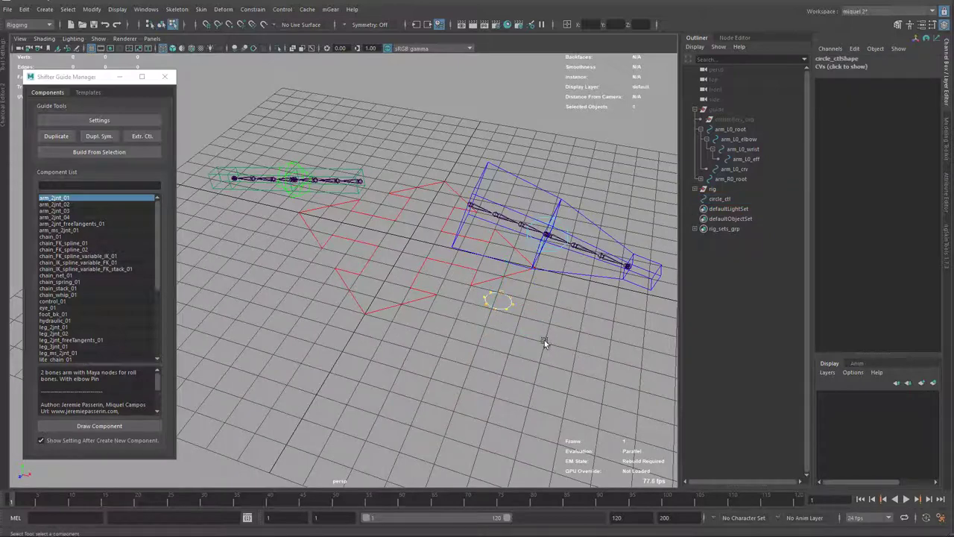
drag(500, 301, 570, 240)
key(F8)
key(q)
click(529, 178)
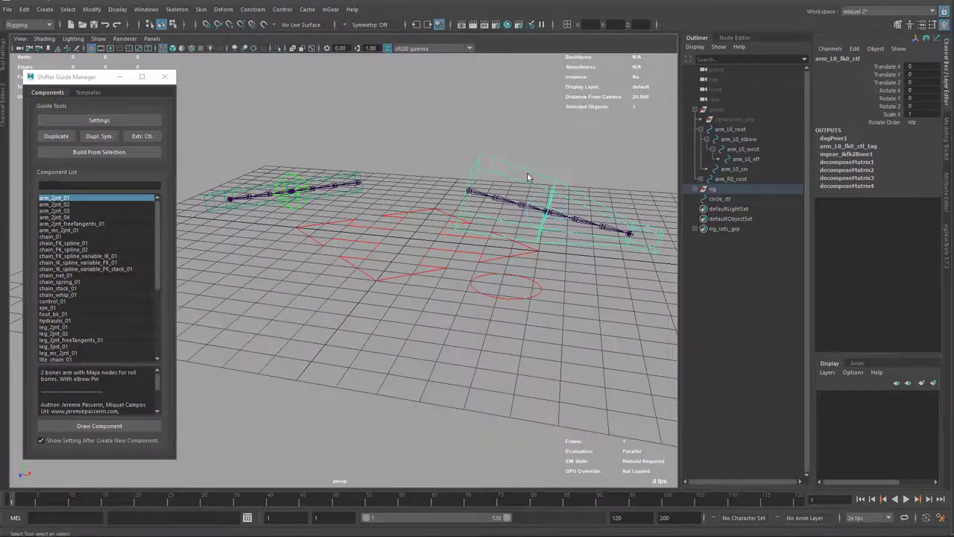
click(570, 240)
alt+drag(579, 300, 526, 300)
click(501, 268)
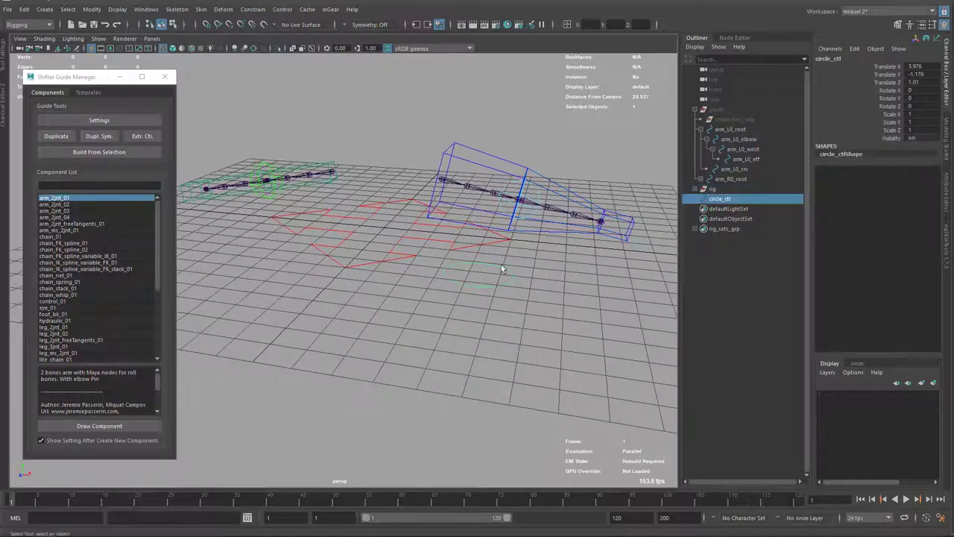
shift+click(482, 171)
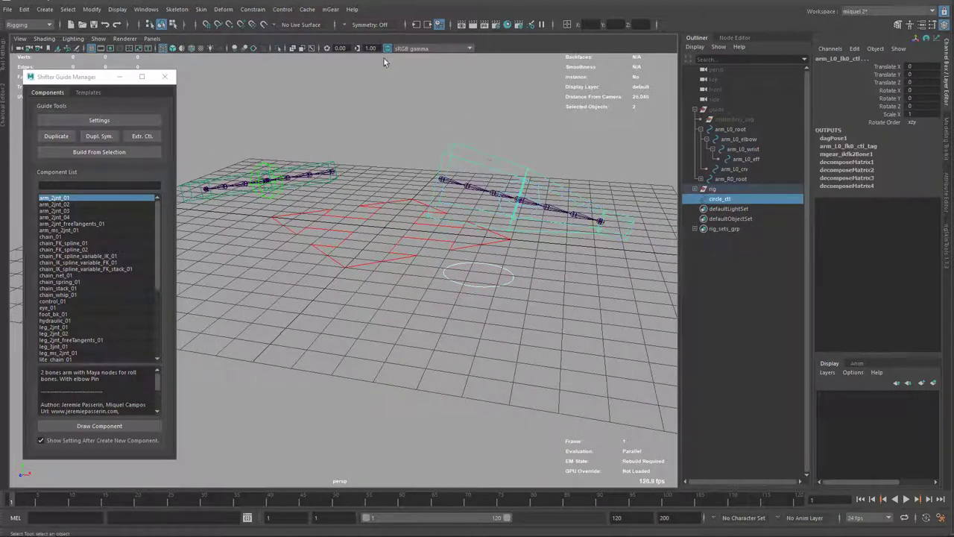
click(496, 305)
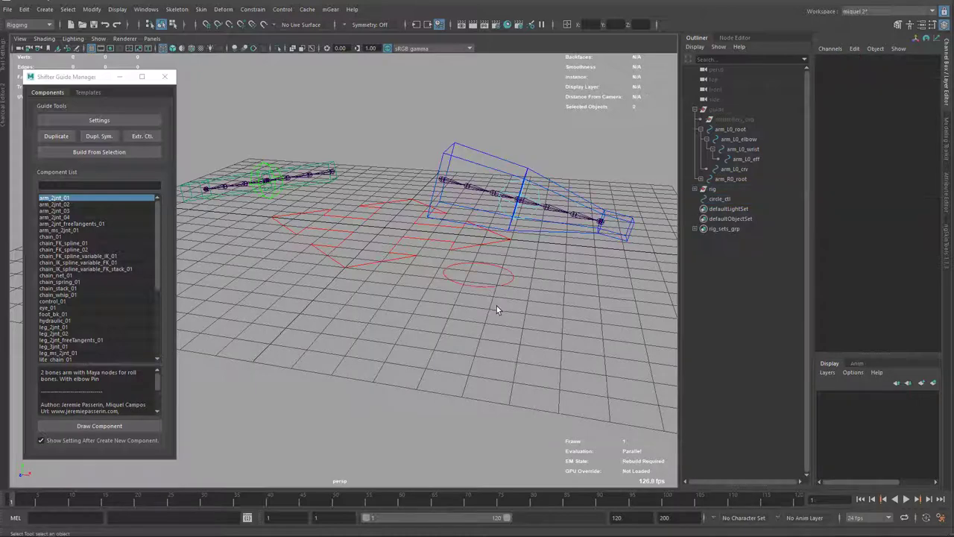
Replace the shape of arm_L0_fk0_ctl with the circle control's shape, keeping the Rigbits commands open in a floating window
click(499, 261)
shift+click(486, 162)
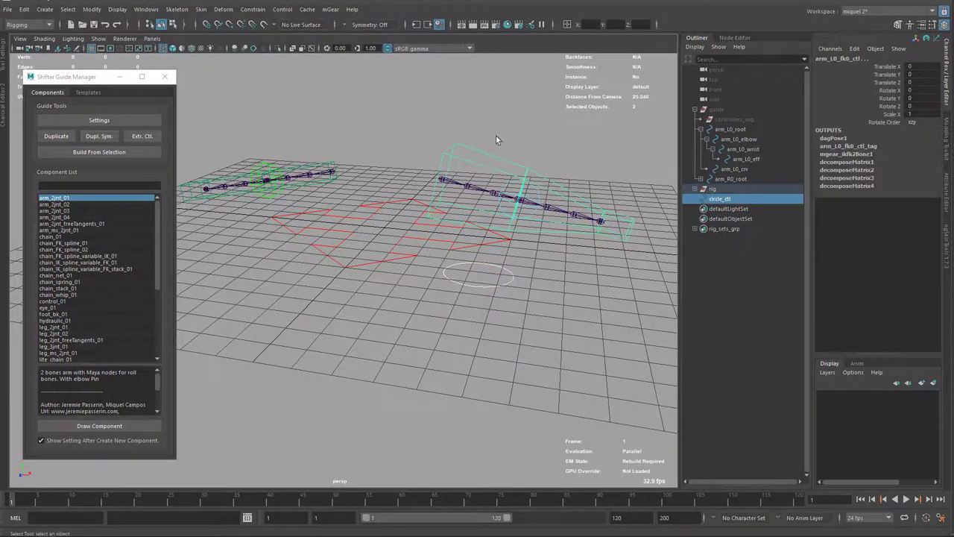
click(330, 9)
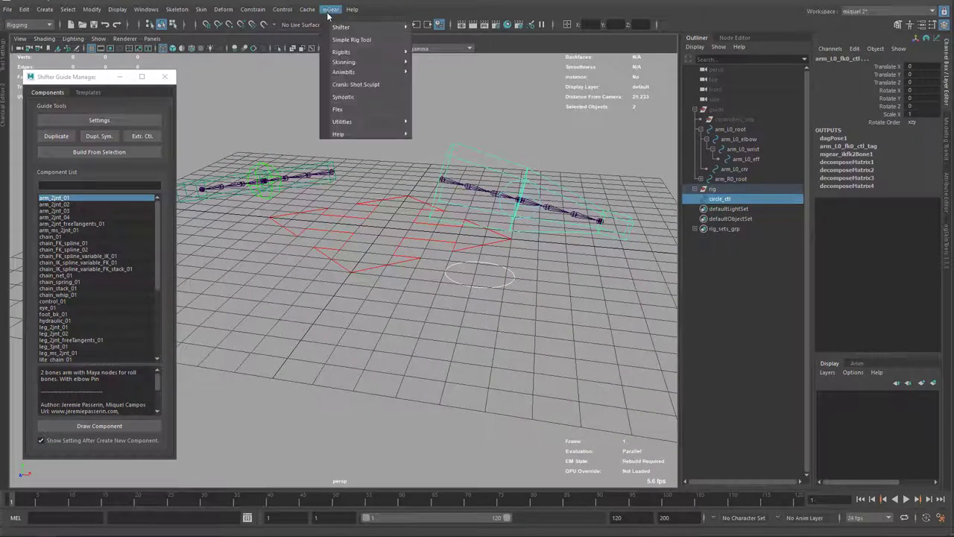
mouse_move(333, 30)
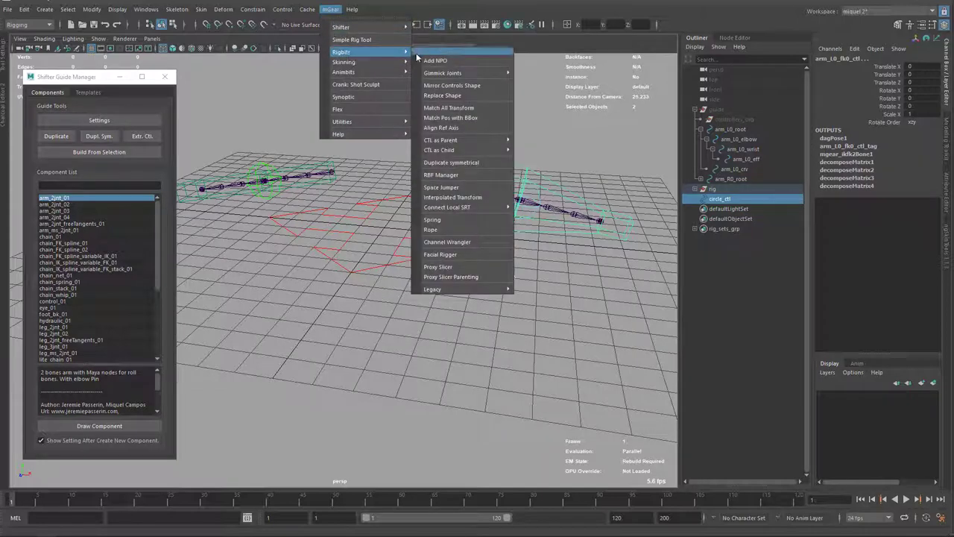
click(440, 52)
drag(462, 54, 316, 95)
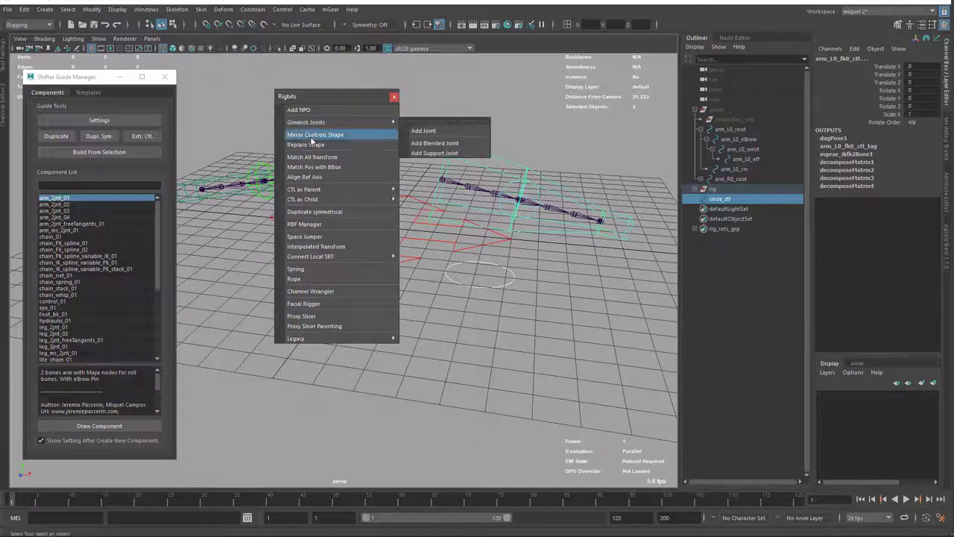
click(310, 146)
alt+drag(473, 241, 492, 224)
click(483, 227)
Rotate the control points of arm_L0_fk0_ctl's circle shape so it stands upright around the left shoulder, perpendicular to the arm
key(F8)
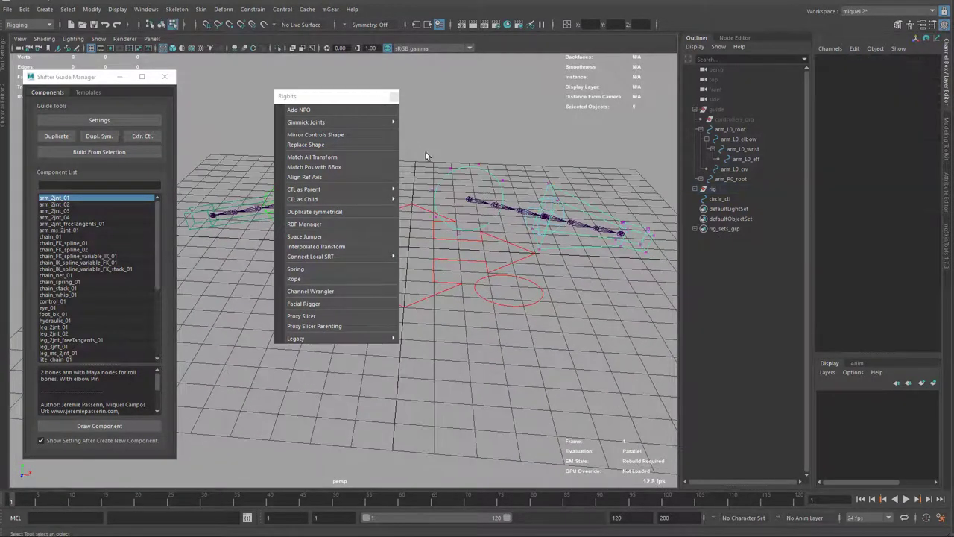
drag(424, 149, 513, 257)
alt+drag(513, 257, 490, 258)
key(e)
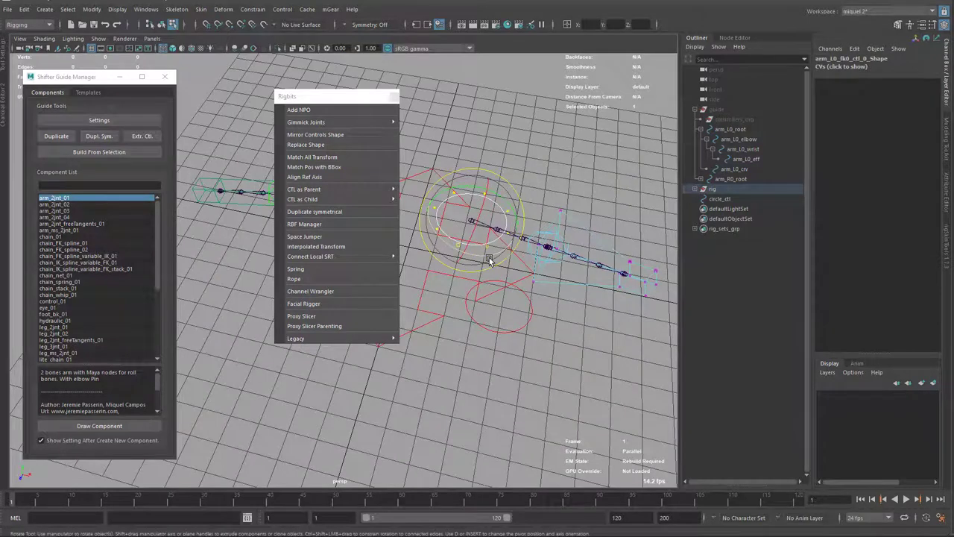
drag(490, 259, 531, 151)
alt+drag(512, 289, 515, 302)
key(q)
key(F8)
alt+drag(450, 220, 532, 216)
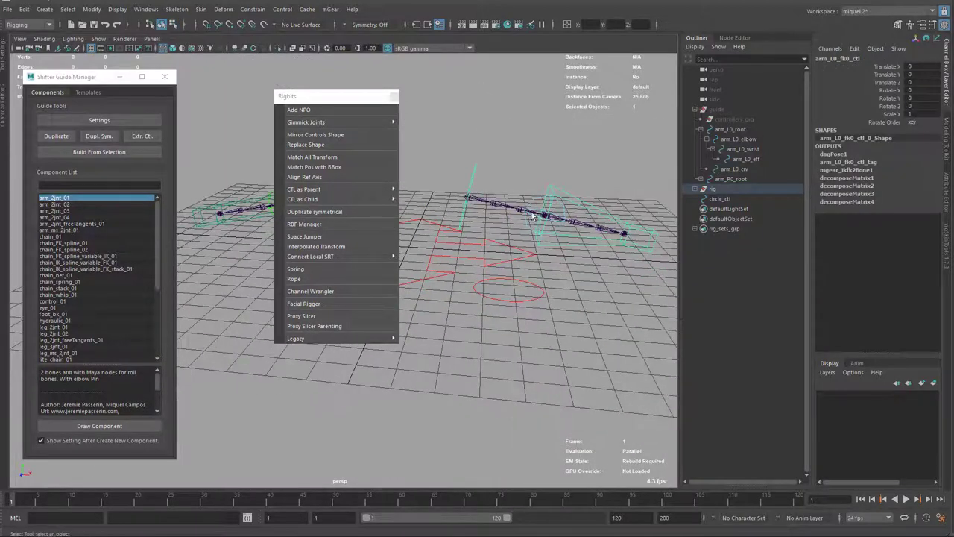
Replace the shapes of arm_L0_fk1_ctl and arm_L0_fk2_ctl with the upright circle shape of arm_L0_fk0_ctl
shift+click(573, 212)
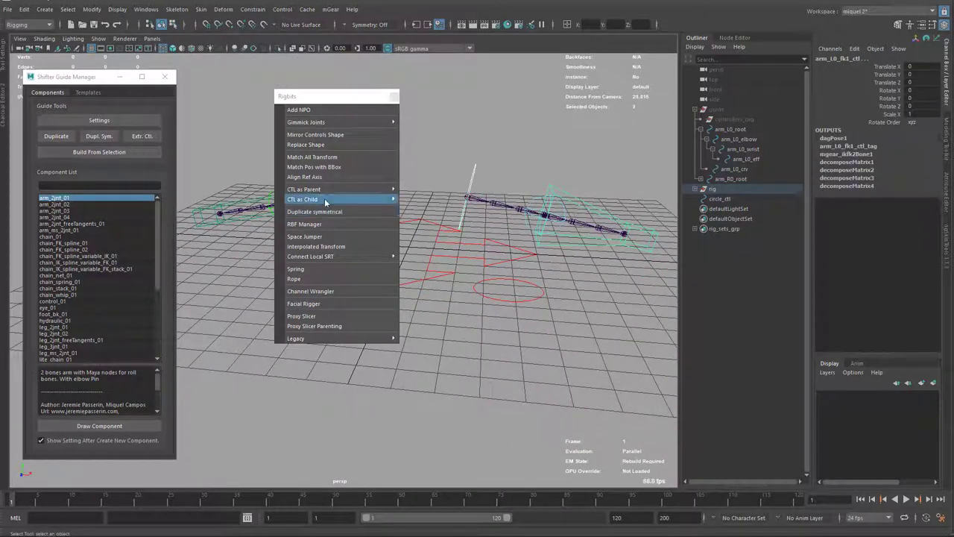
click(326, 146)
alt+drag(447, 190, 473, 194)
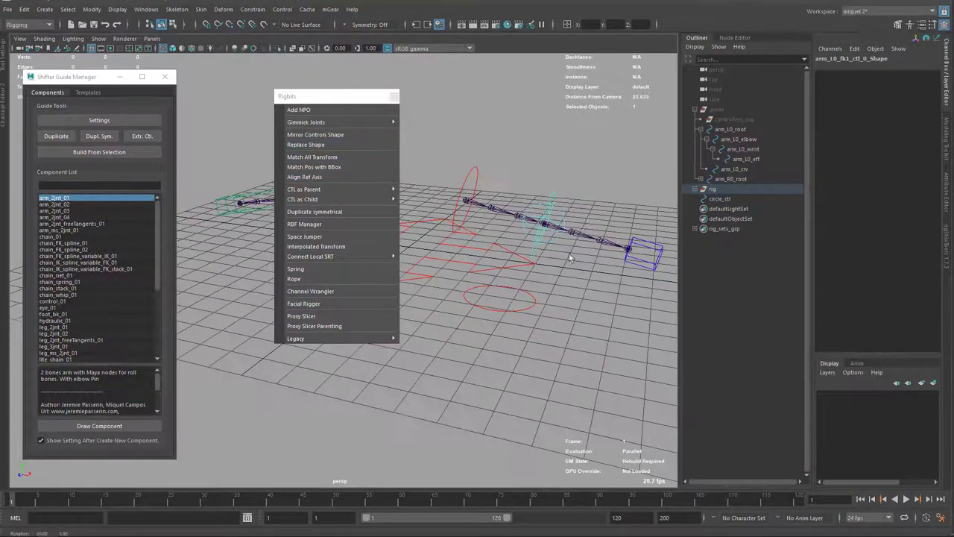
shift+click(643, 254)
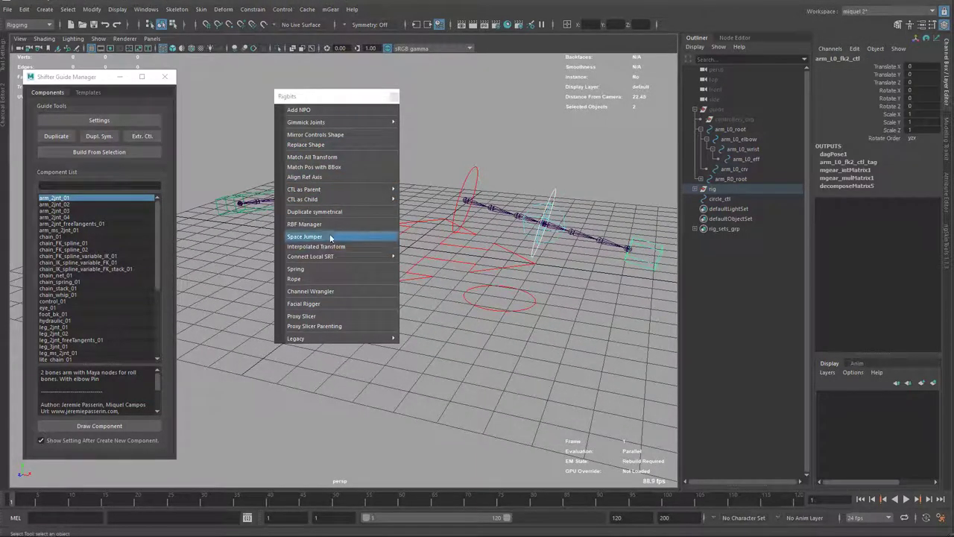
click(318, 147)
alt+drag(578, 309, 556, 304)
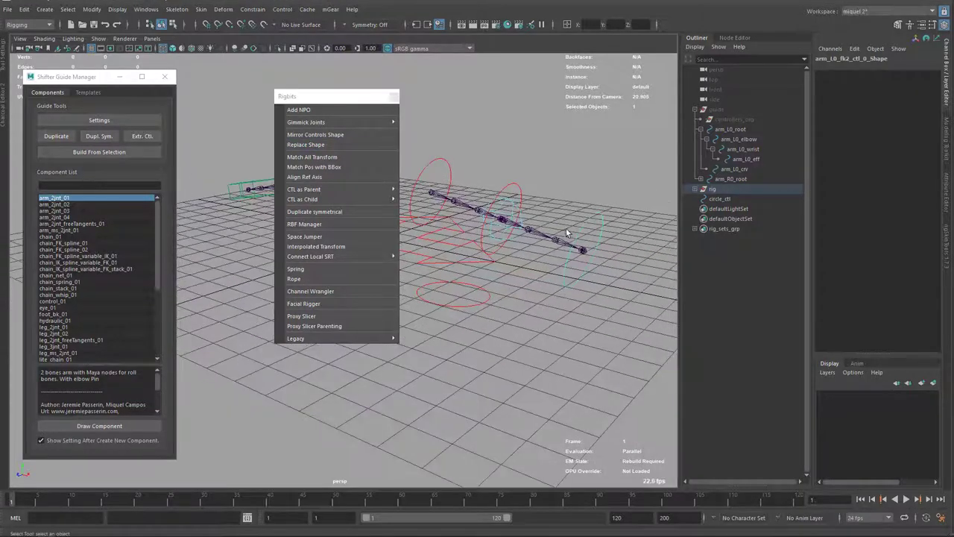
Bend the left elbow by rotating arm_L0_fk1_ctl to about -41.9 in Z
click(516, 185)
key(e)
drag(517, 234, 489, 236)
alt+drag(489, 235, 568, 277)
alt+middle_drag(568, 277, 536, 272)
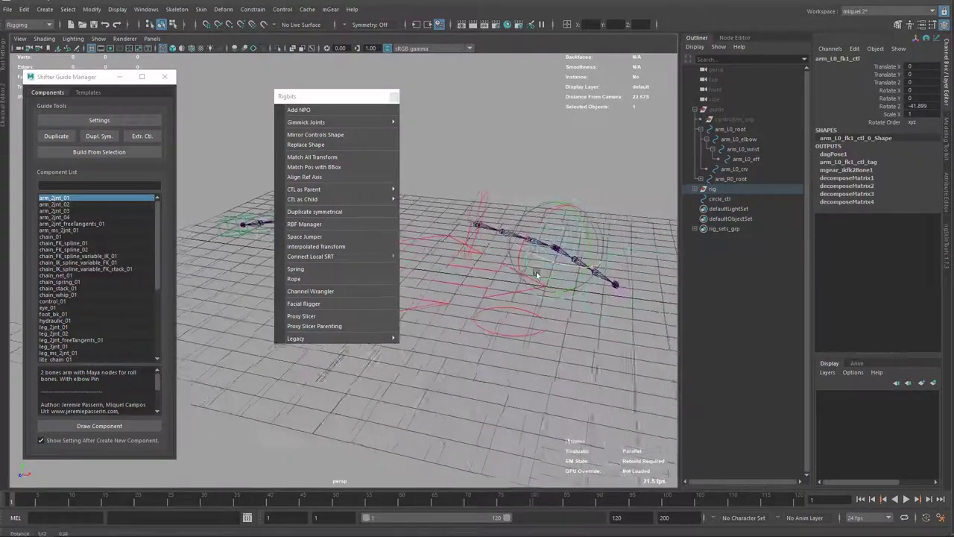
Select a control point on arm_L0_fk2_ctl's circle shape, leave it in place, and return to object selection with nothing selected
alt+drag(536, 271, 654, 202)
click(637, 209)
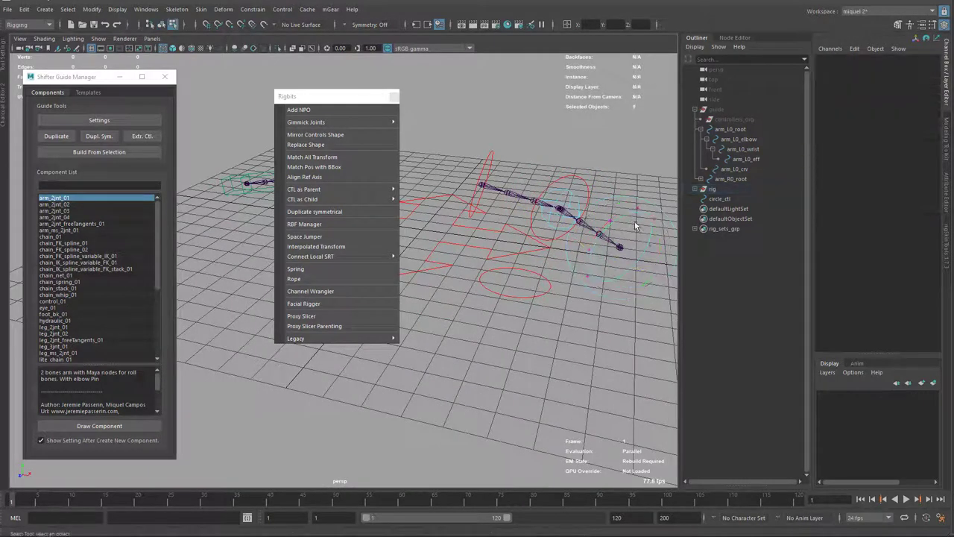
key(w)
click(639, 223)
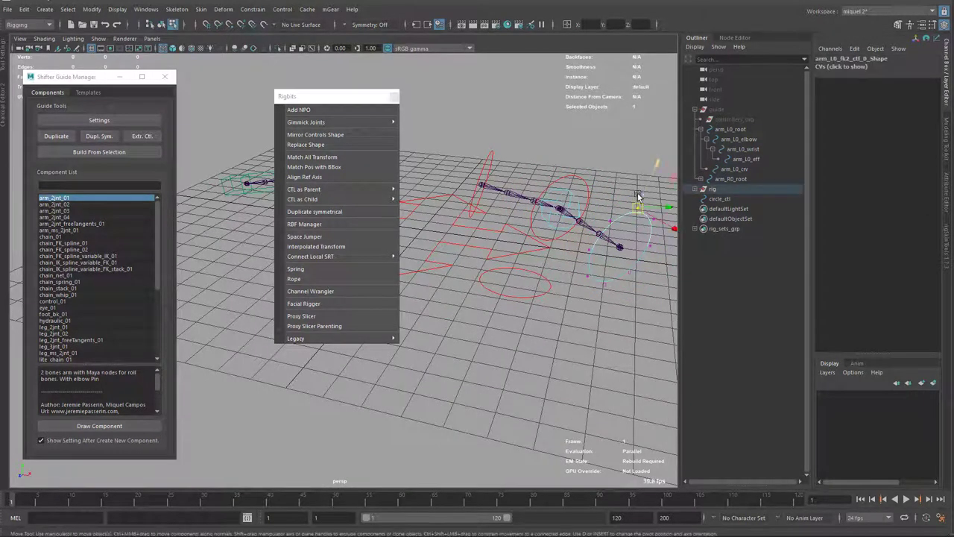
key(q)
click(628, 308)
alt+drag(629, 308, 580, 286)
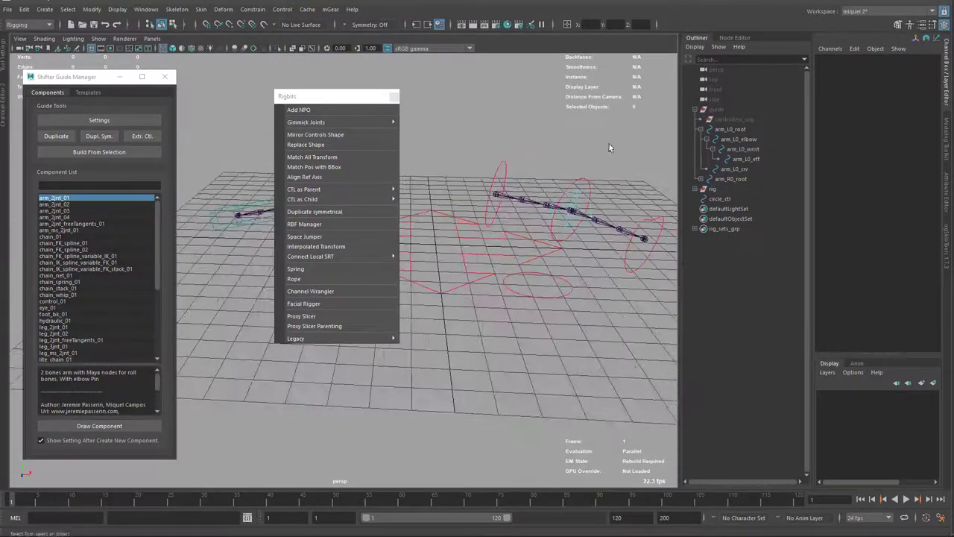
Open the Mirror Controls Shape tool and arrange its window and the Rigbits window clear of both arms
alt+drag(488, 231, 464, 186)
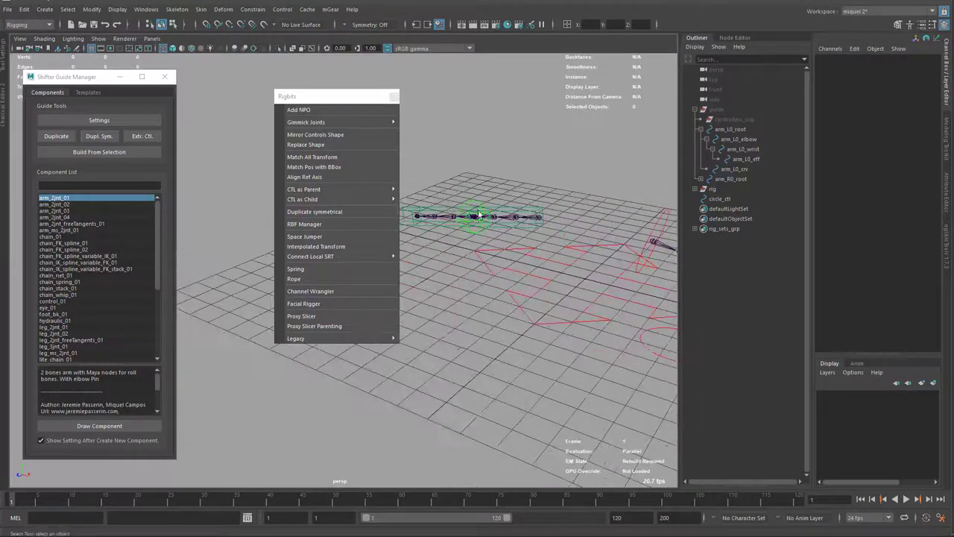
alt+drag(507, 259, 513, 239)
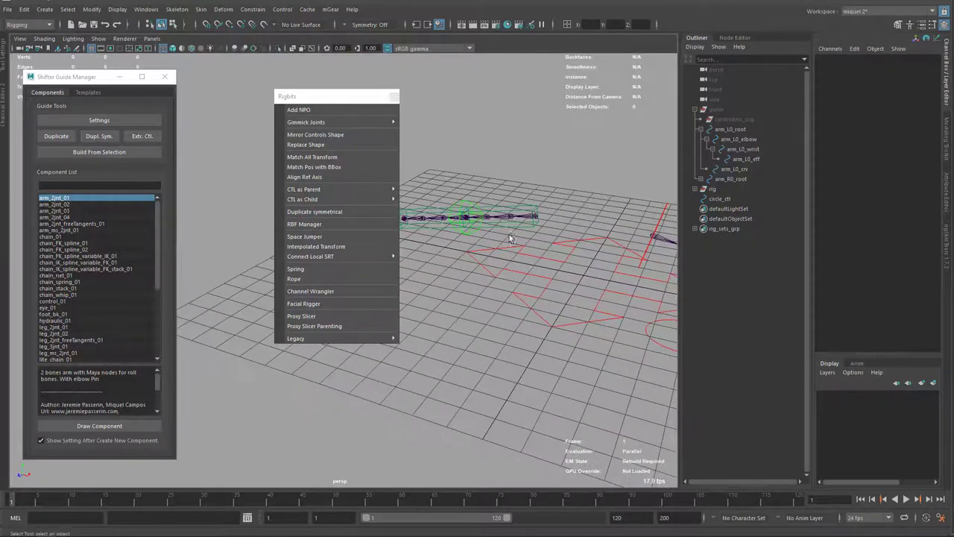
click(337, 136)
drag(341, 96, 260, 73)
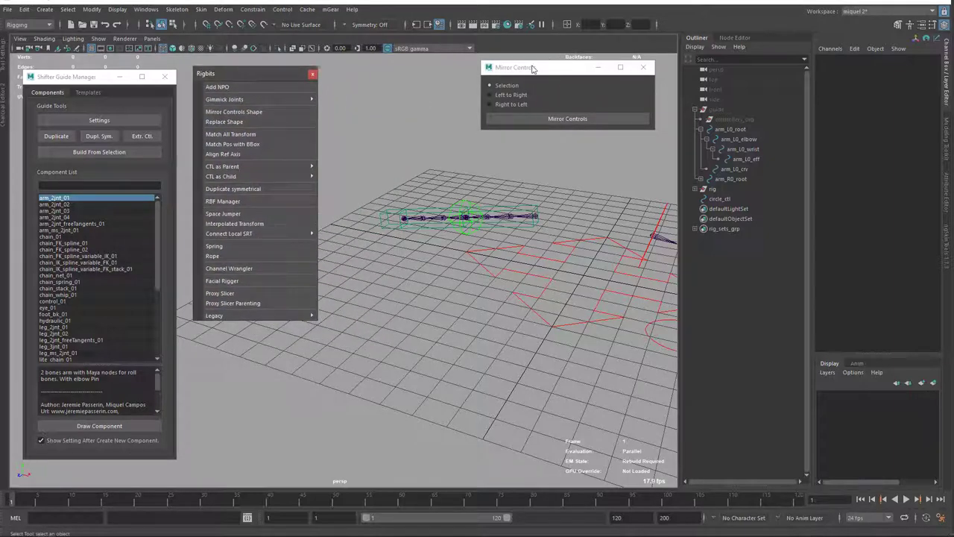
drag(532, 68, 447, 94)
alt+drag(533, 244, 484, 205)
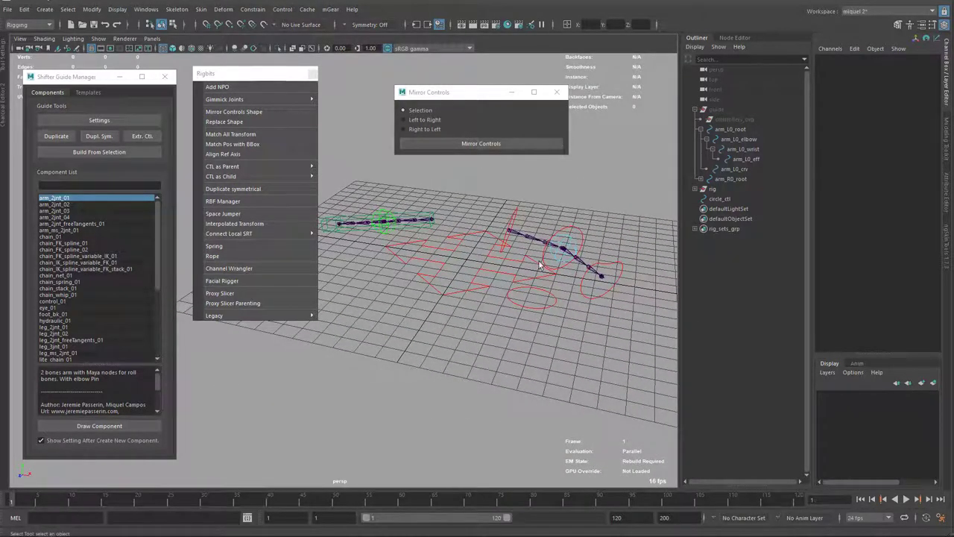
alt+drag(574, 219, 567, 217)
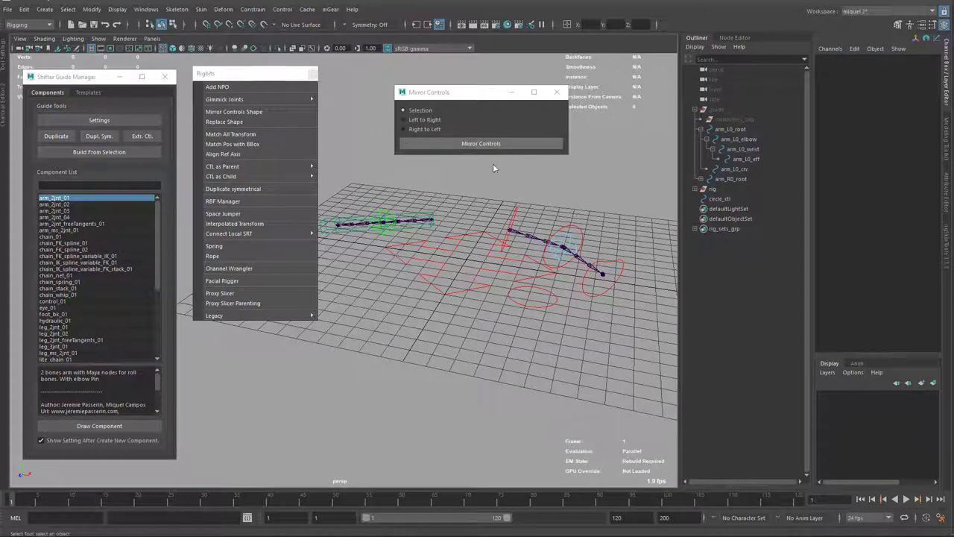
Mirror only the bent left arm's arm_L0_fk2_ctl shape to the right arm, using the Selection mode
click(618, 273)
click(542, 224)
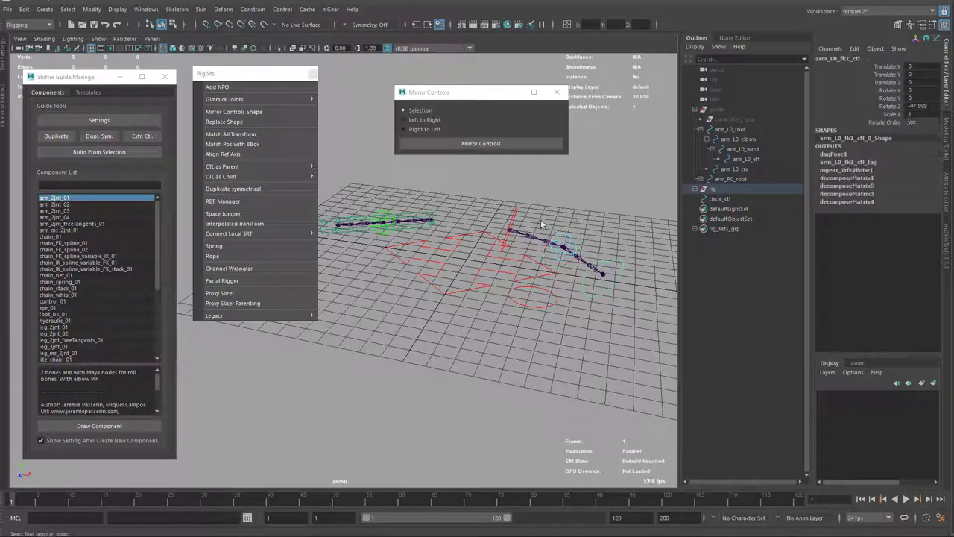
click(512, 217)
alt+drag(511, 217, 538, 270)
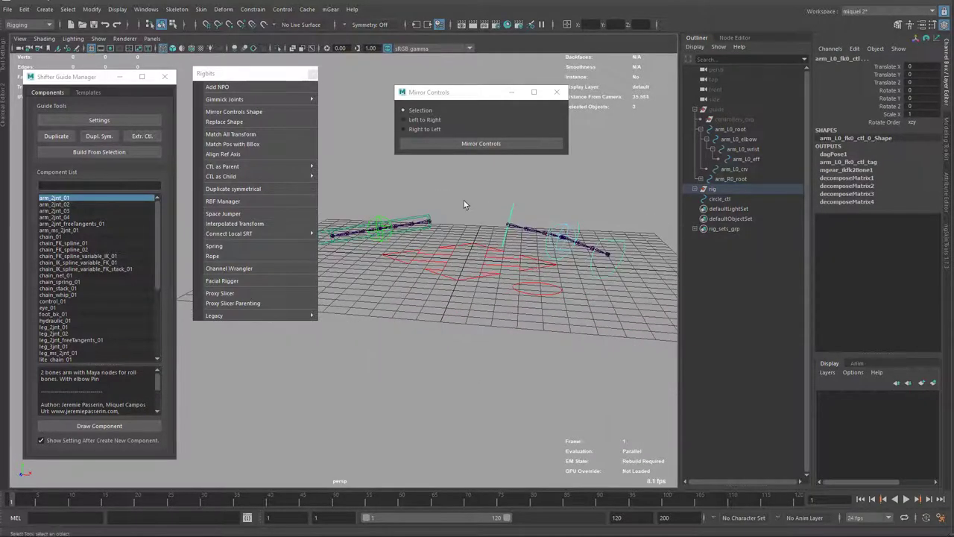
click(589, 255)
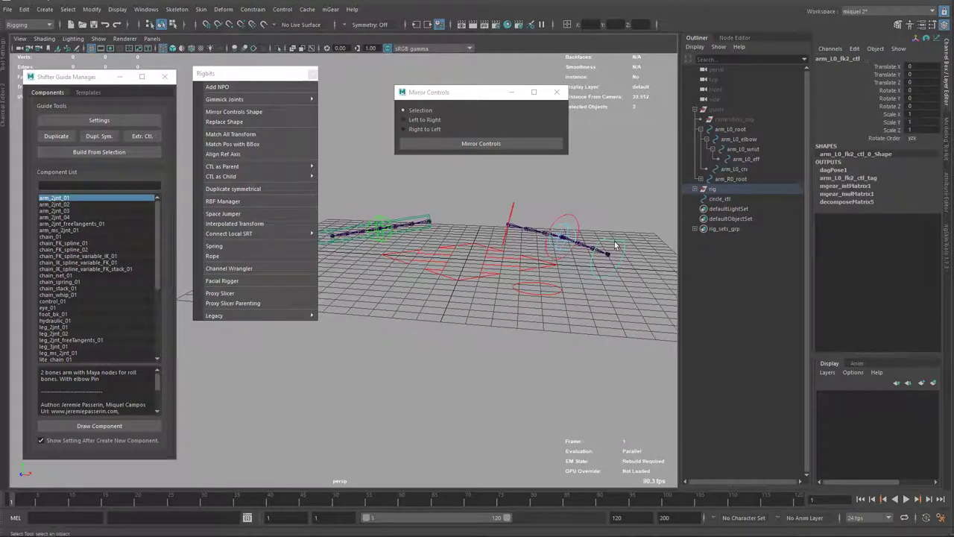
click(481, 144)
alt+drag(421, 240, 486, 252)
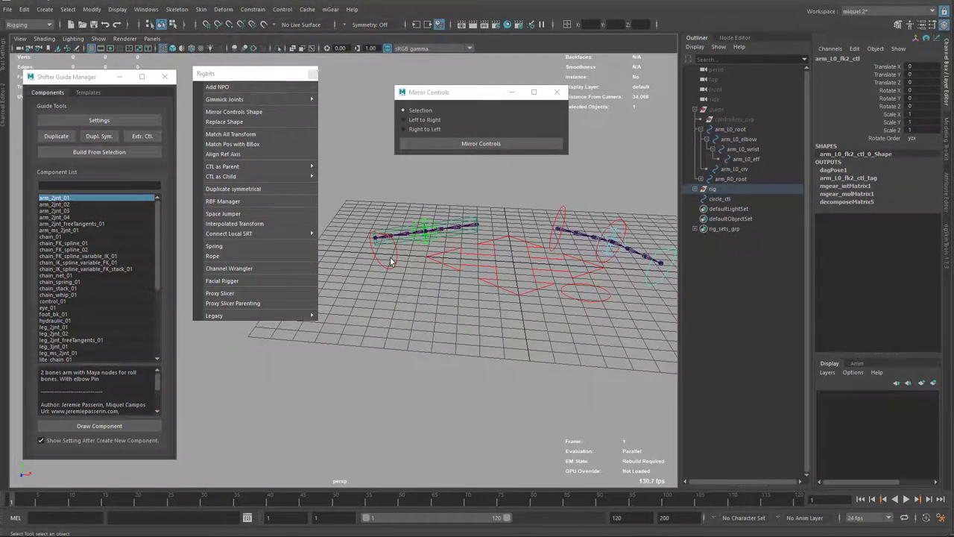
Test-move arm_R0_fk2_ctl to check how its mirrored circle sits relative to its pivot, and undo the move
alt+drag(395, 252, 402, 279)
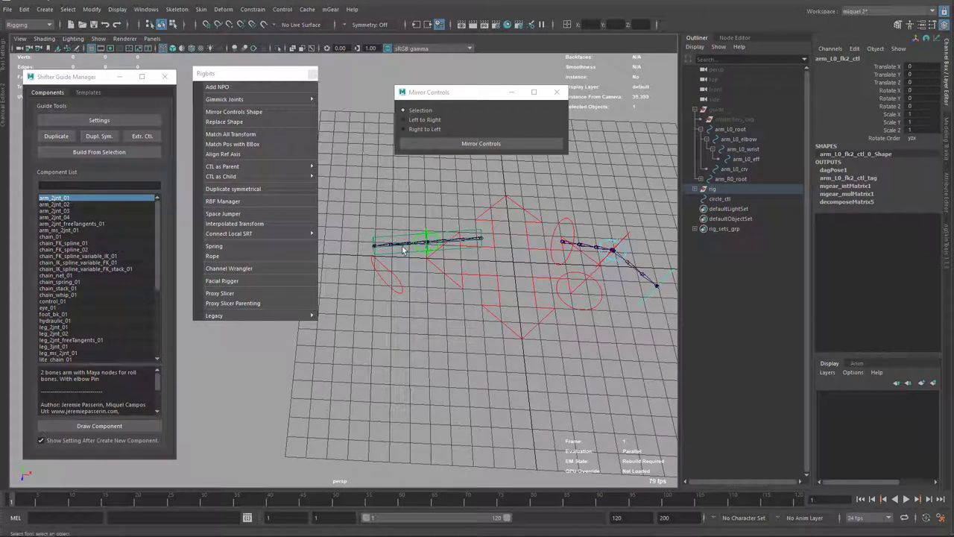
click(397, 287)
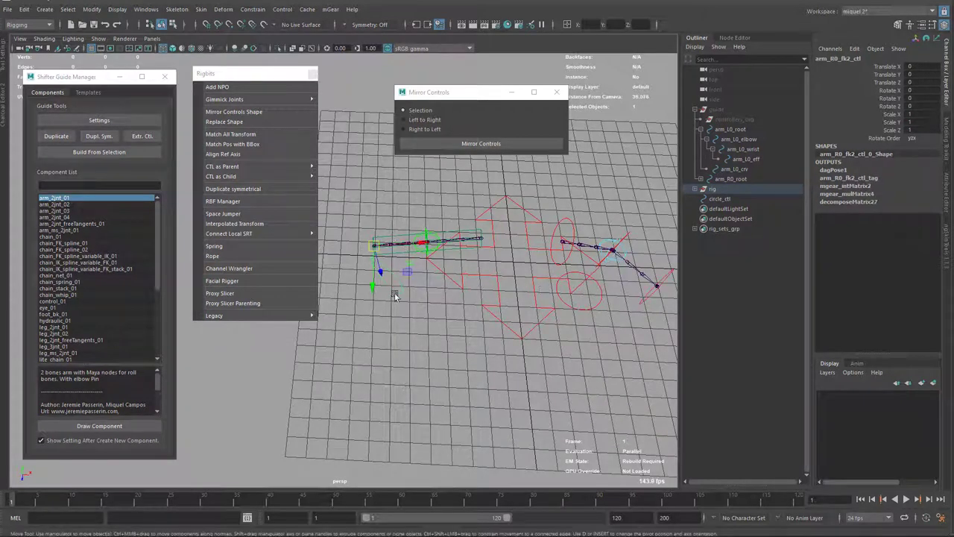
click(399, 254)
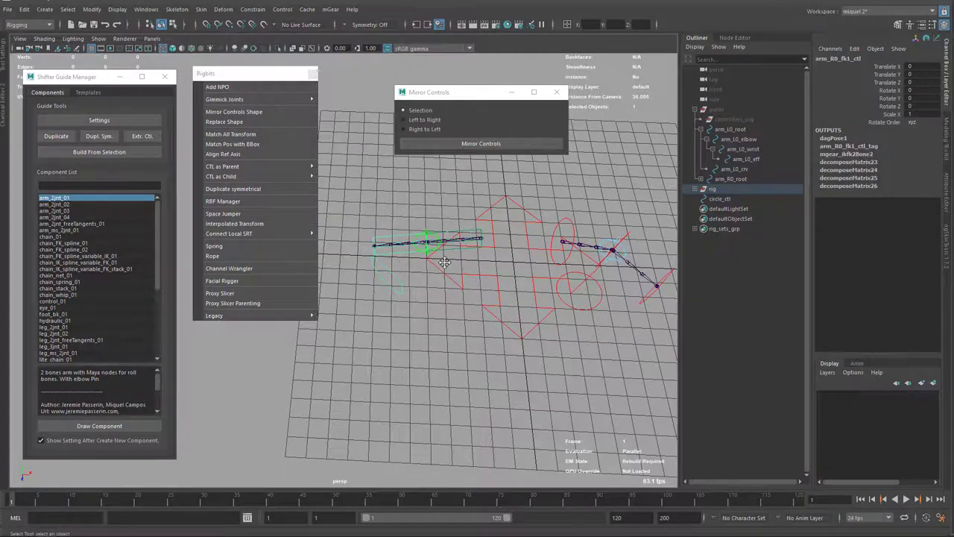
alt+drag(399, 263, 379, 302)
click(401, 288)
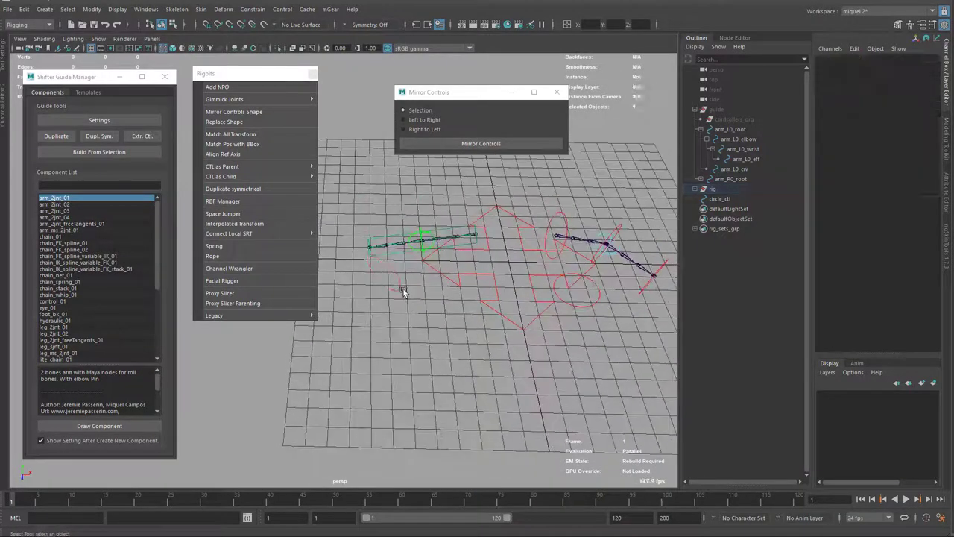
click(389, 278)
key(w)
drag(369, 248, 388, 270)
key(ctrl+z)
Test-move arm_L0_fk2_ctl for comparison with the right side, and undo the move
alt+middle_drag(589, 304, 586, 288)
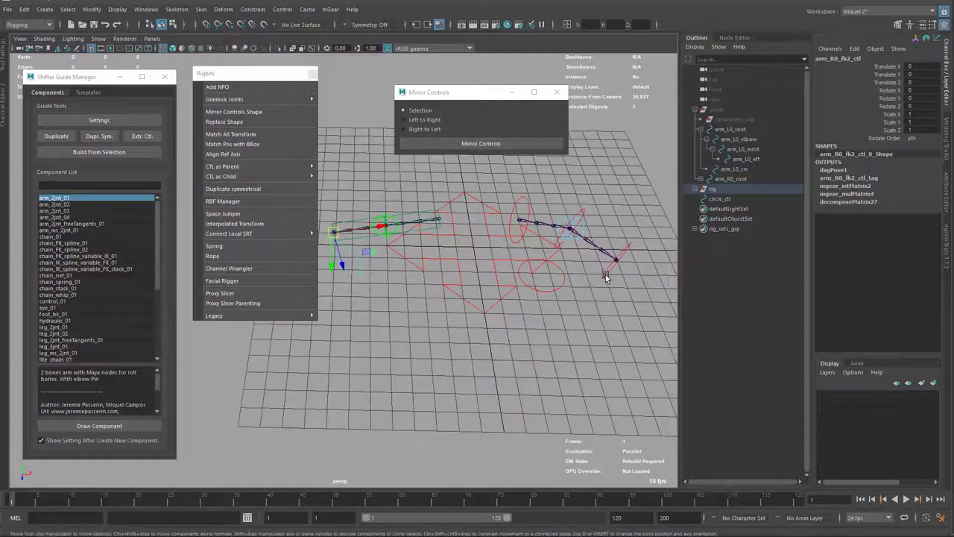
click(607, 277)
drag(618, 270, 610, 279)
key(ctrl+z)
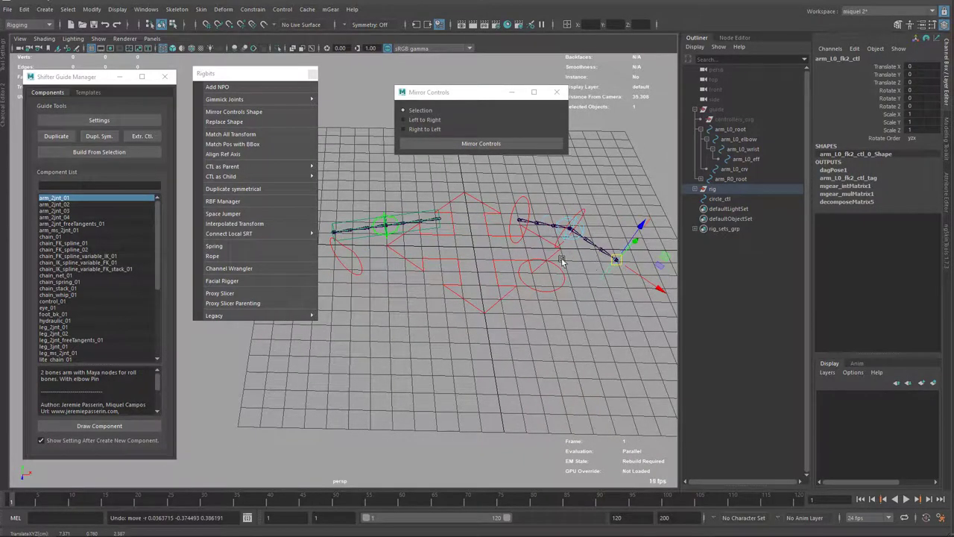
Undo the recent selections and the mirroring of arm_L0_fk2_ctl's shape onto the right arm
click(551, 290)
alt+middle_drag(422, 254, 452, 276)
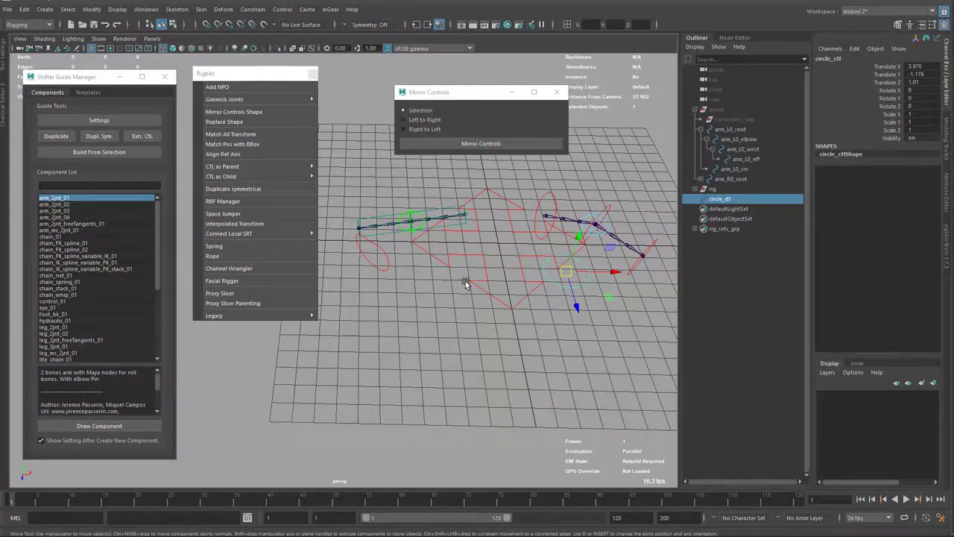
key(ctrl+z)
key(ctrl+z)
key(ctrl+z)
key(ctrl+z)
key(ctrl+z)
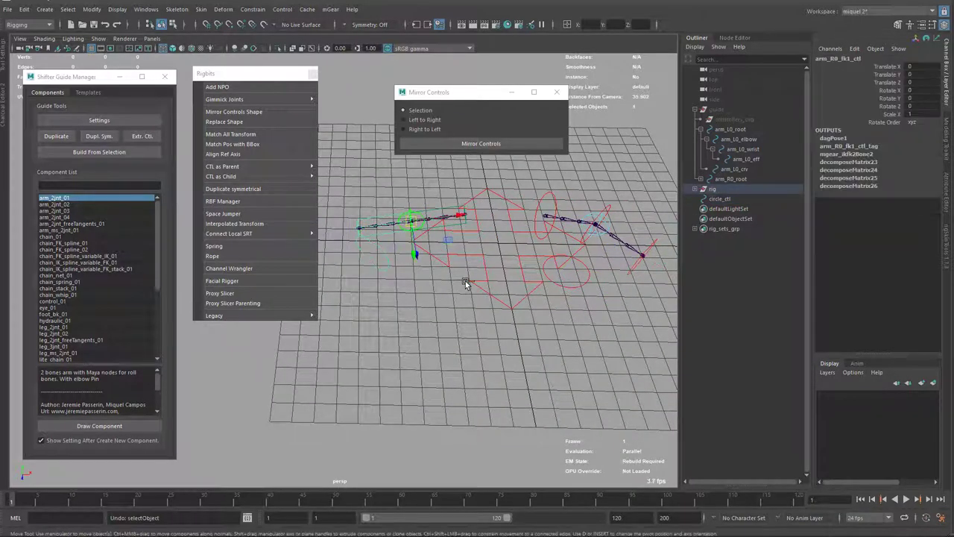
key(ctrl+z)
key(ctrl+z)
key(ctrl+z)
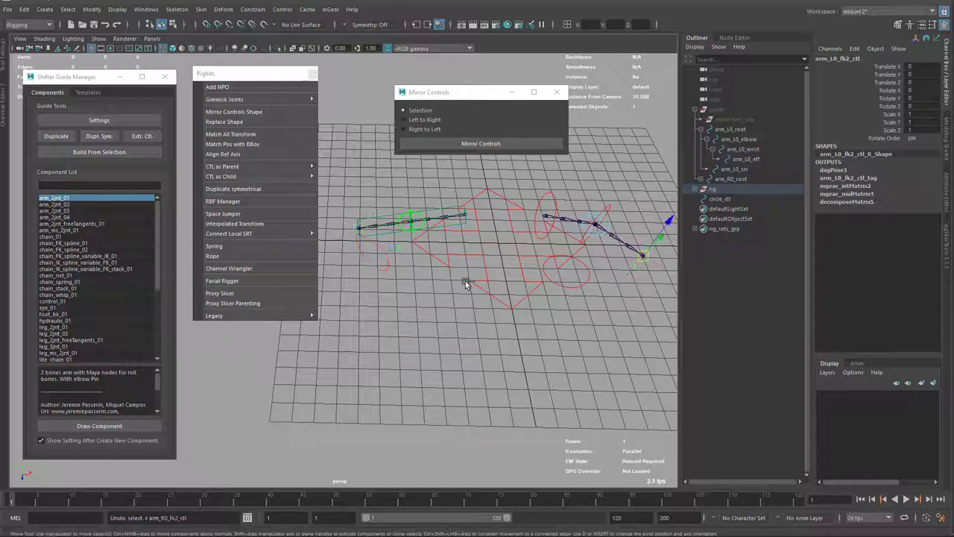
alt+right_drag(466, 281, 518, 270)
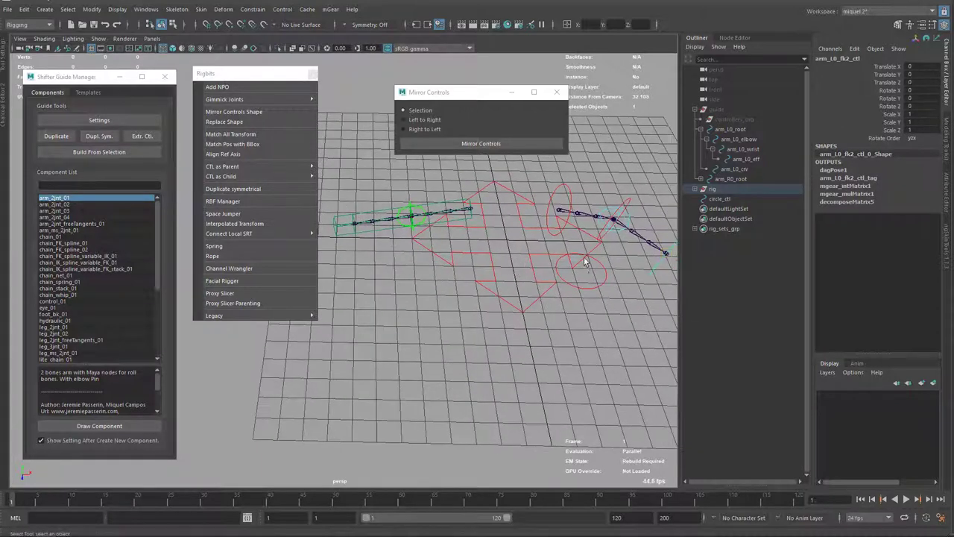
Reset the transforms of arm_L0_fk2_ctl, arm_L0_fk1_ctl and arm_L0_fk0_ctl together so the left arm is back in its neutral pose
alt+drag(518, 272, 588, 260)
shift+click(581, 212)
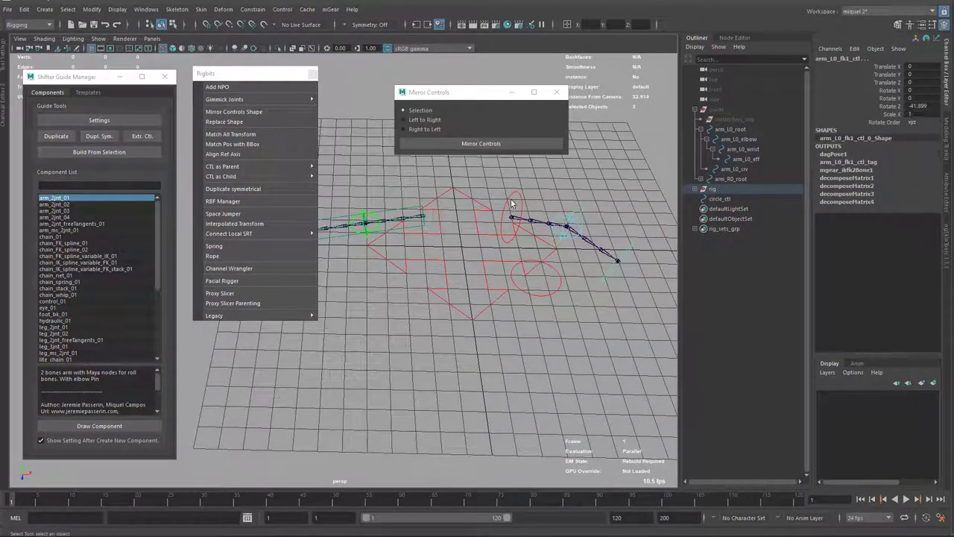
shift+click(511, 200)
key(ctrl+r)
alt+middle_drag(526, 262, 578, 249)
alt+drag(578, 246, 559, 246)
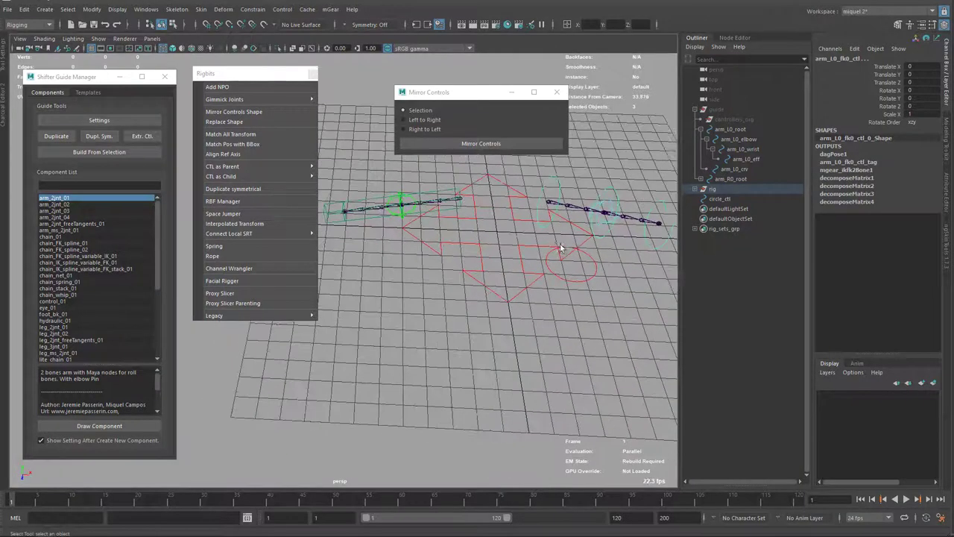
Mirror the circle shapes of arm_L0_fk2_ctl, arm_L0_fk1_ctl and arm_L0_fk0_ctl to the right arm, using the Selection mode
click(649, 244)
click(443, 146)
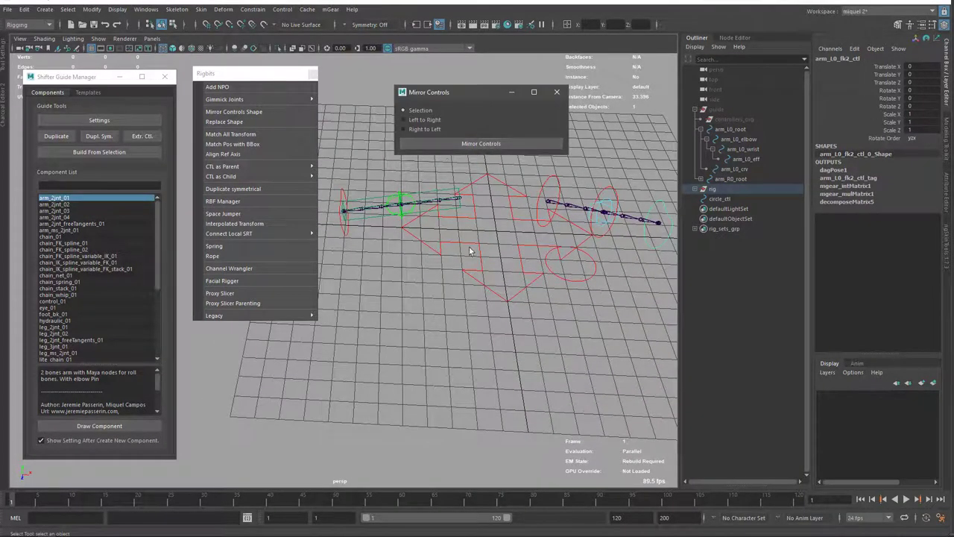
click(605, 237)
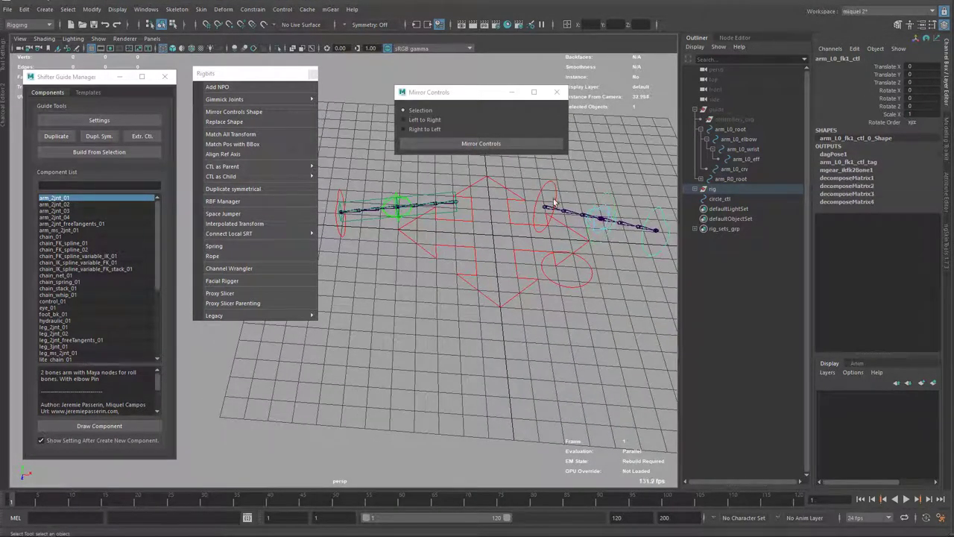
shift+click(555, 188)
click(461, 142)
alt+drag(481, 231, 536, 257)
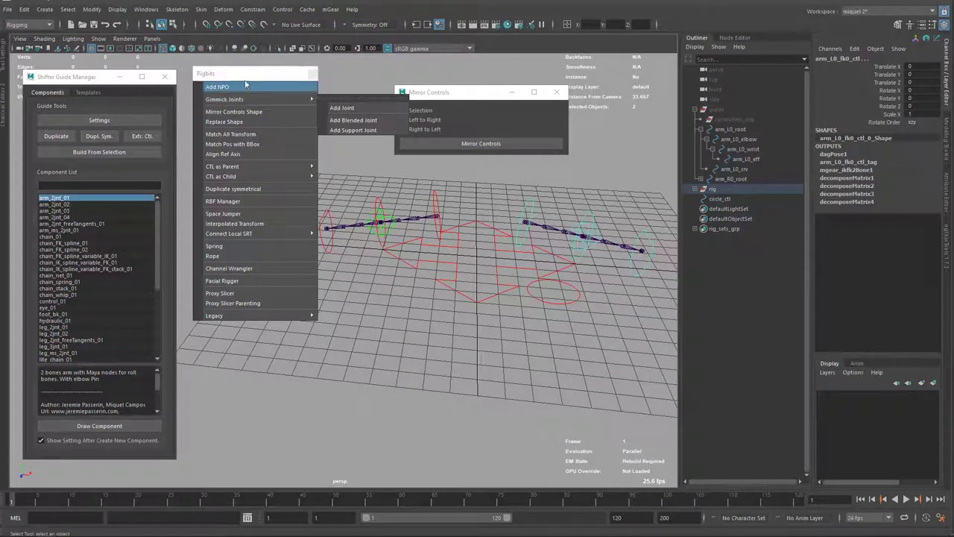
Move the Rigbits window aside, delete the built rig group from the scene, and select the guide
drag(246, 74, 215, 68)
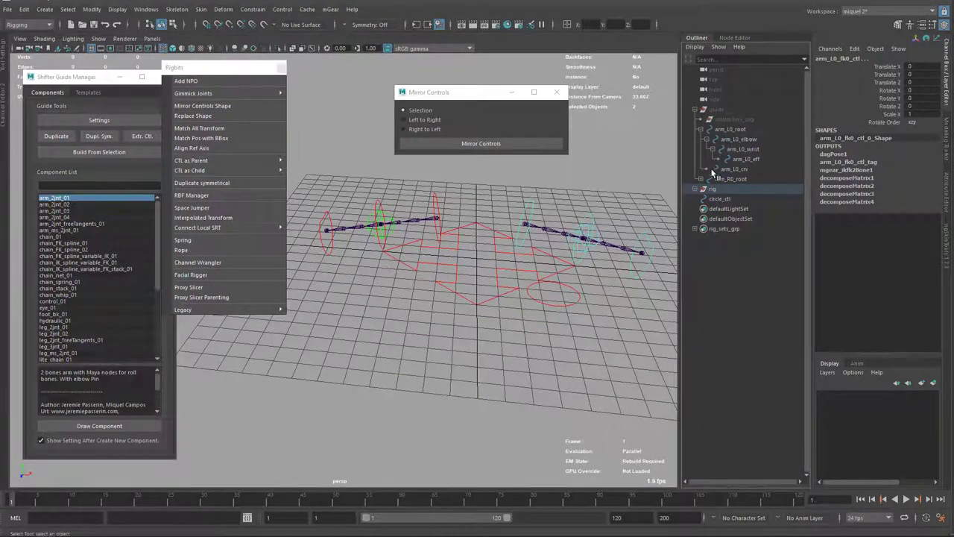
click(731, 189)
key(Delete)
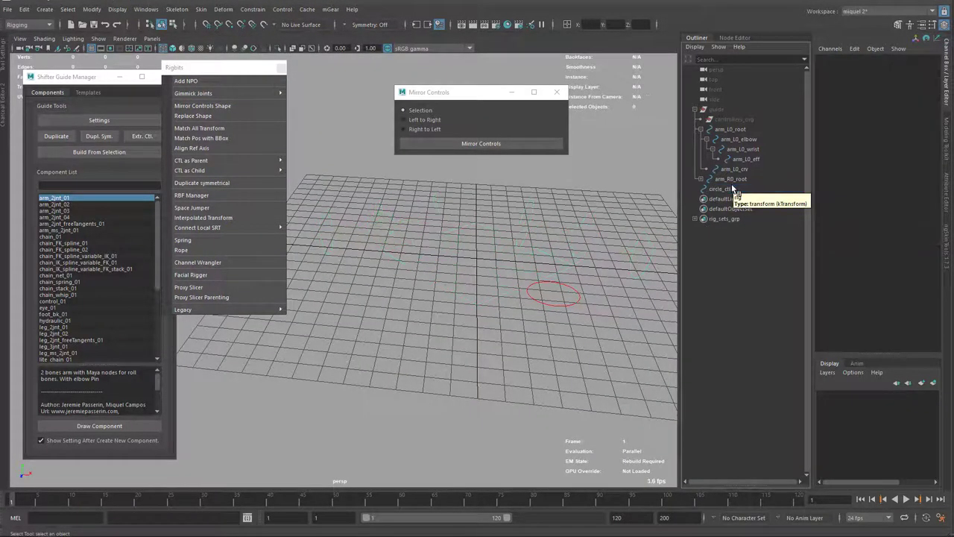
click(718, 110)
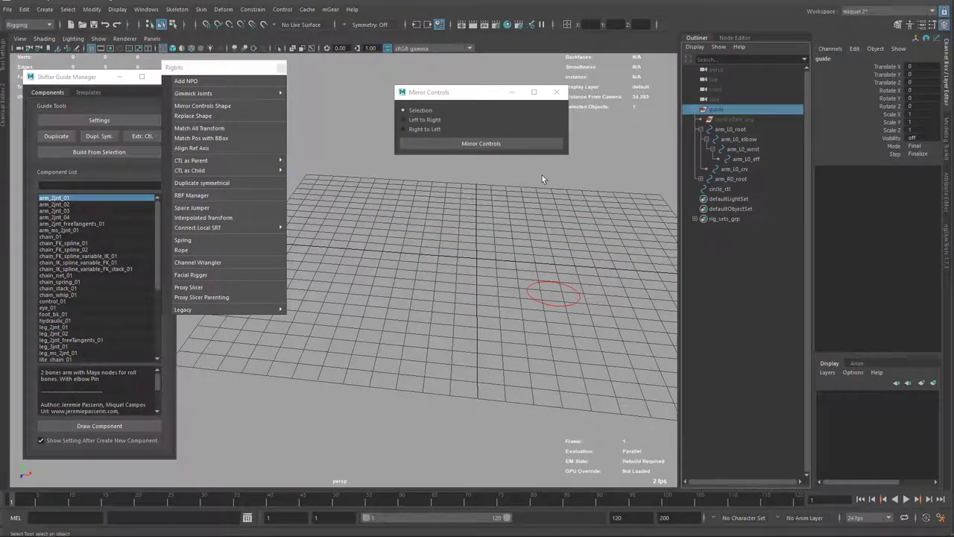
Rebuild the rig from the selected guide and dismiss the build log
click(99, 151)
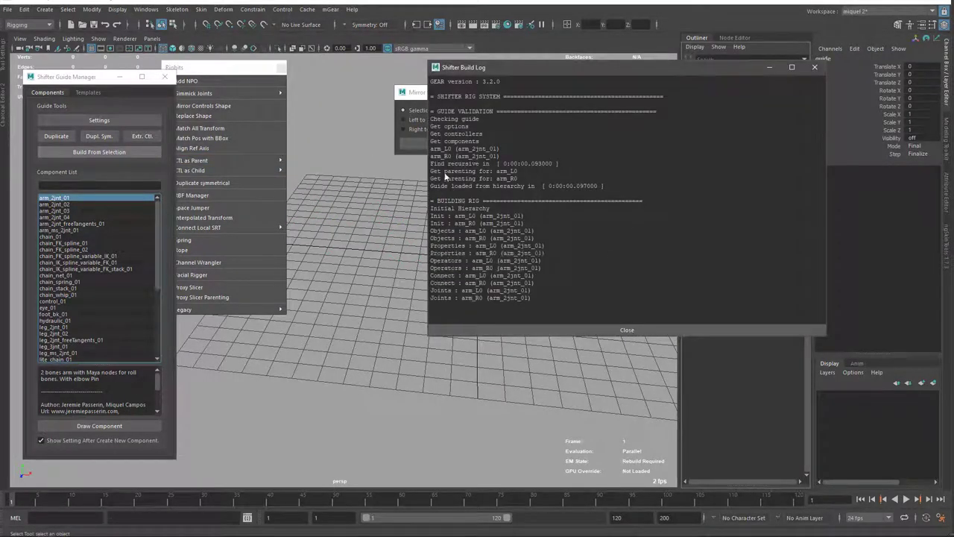
click(815, 69)
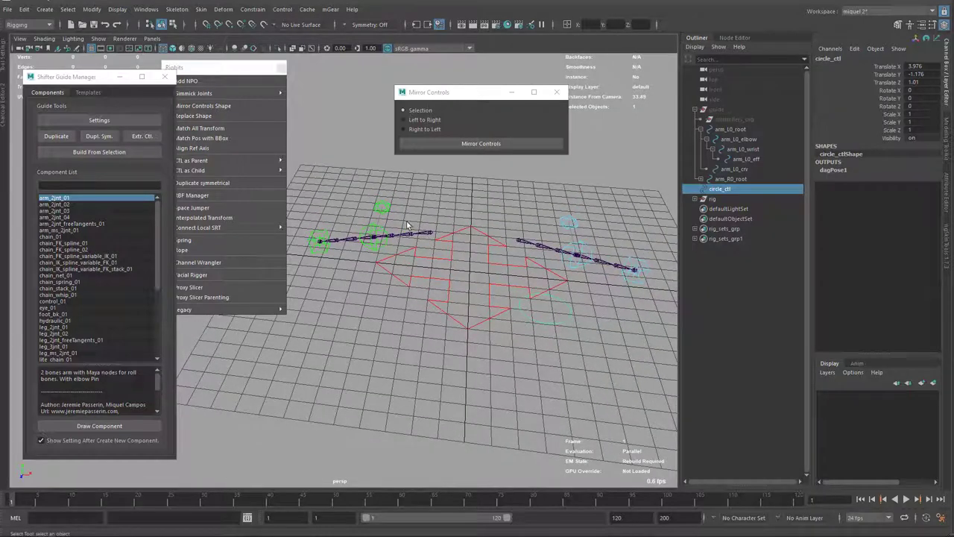
alt+drag(484, 280, 477, 278)
Set the Fk/Ik Blend of both arm_L0 and arm_R0 to 0 on global_C0_ctl so the arms use their FK controls
click(474, 322)
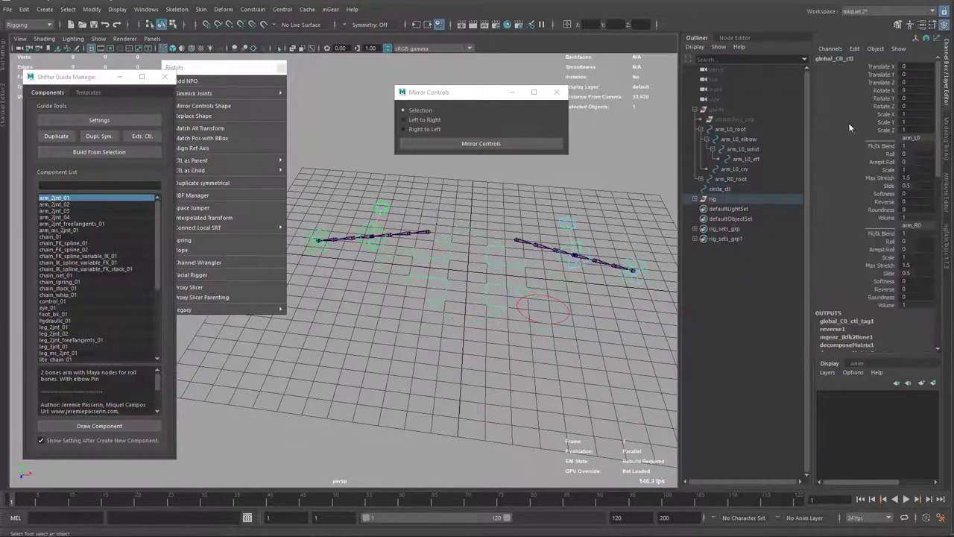
click(884, 147)
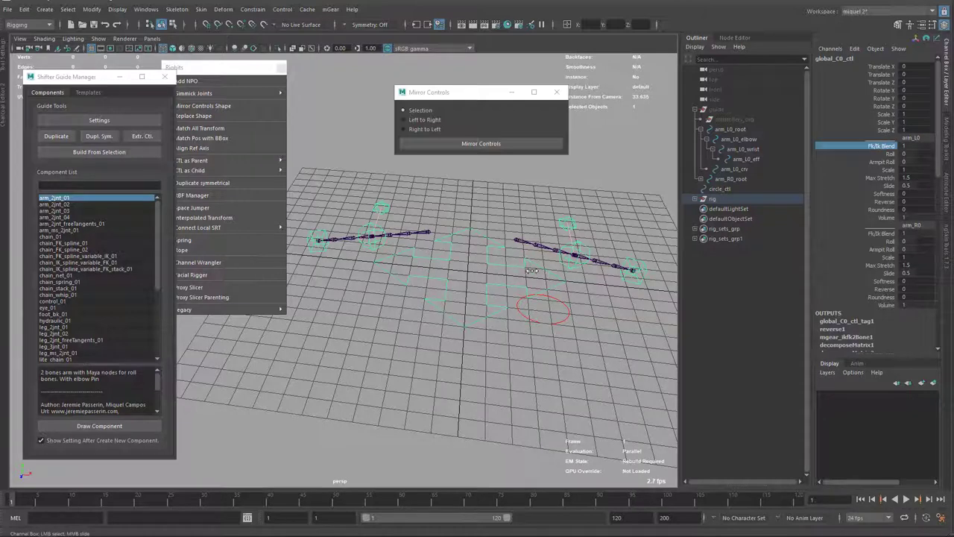
click(883, 235)
middle_drag(550, 283, 439, 300)
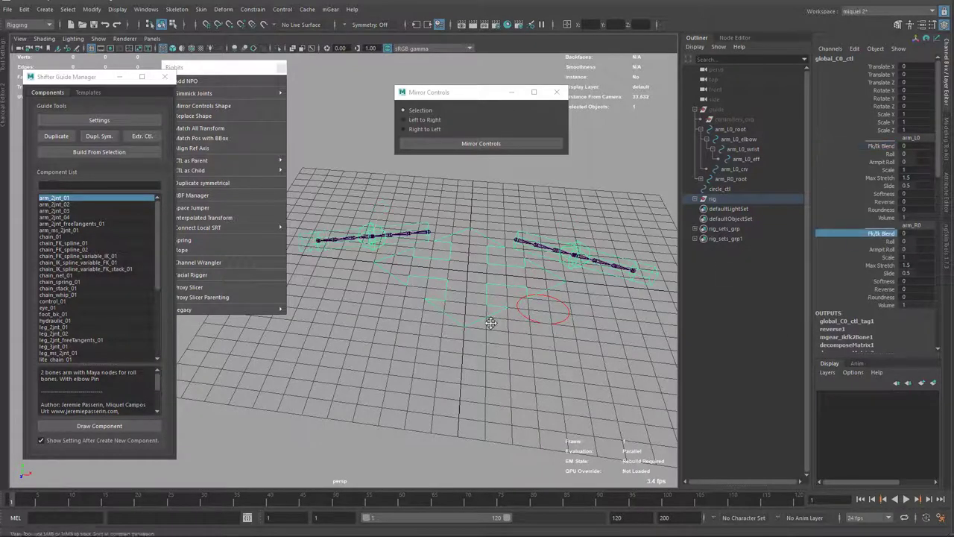
alt+right_drag(439, 300, 469, 217)
alt+middle_drag(469, 218, 511, 281)
alt+drag(571, 284, 556, 282)
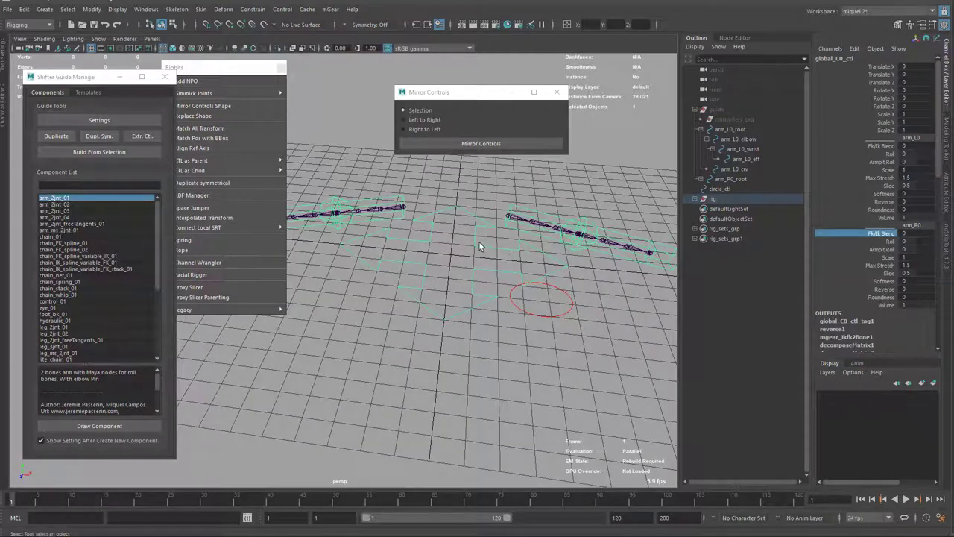
click(140, 139)
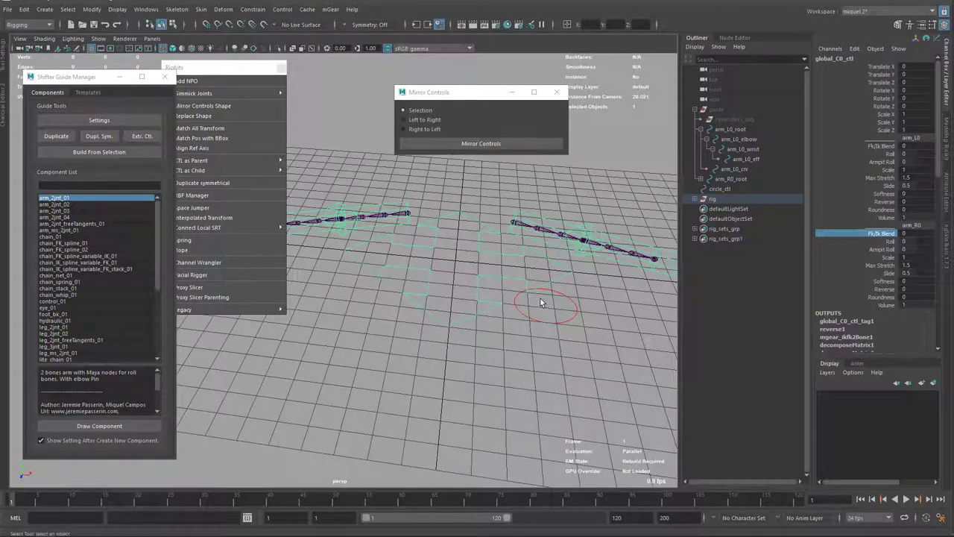
Replace the shapes of arm_L0_fk0_ctl, arm_L0_fk1_ctl and arm_L0_fk2_ctl with the shape of circle_ctl
click(570, 317)
alt+drag(583, 305, 525, 317)
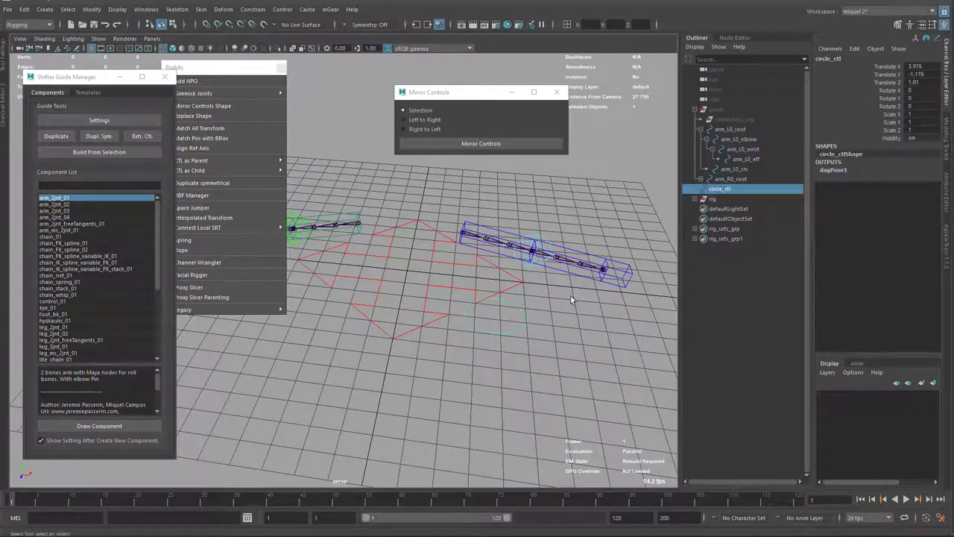
shift+click(492, 257)
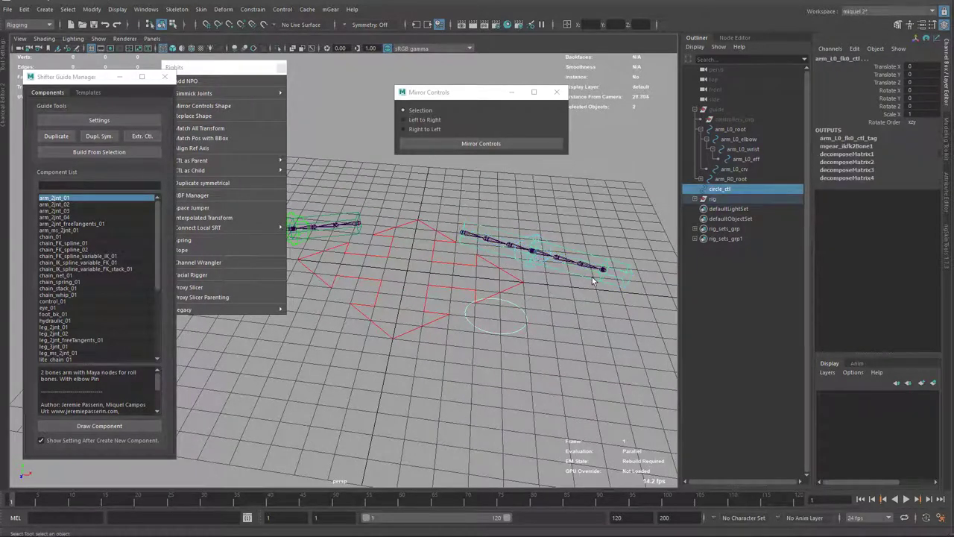
shift+click(556, 271)
shift+click(615, 282)
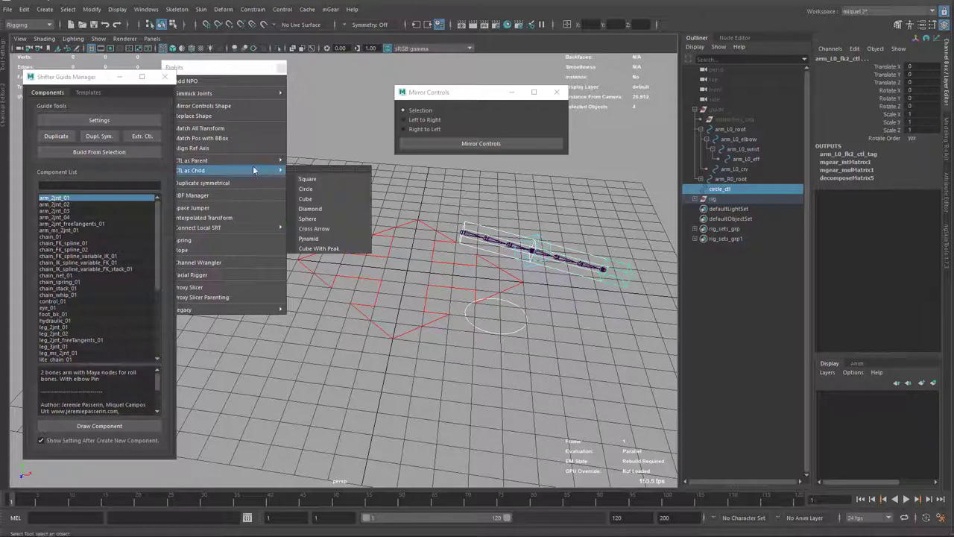
click(222, 117)
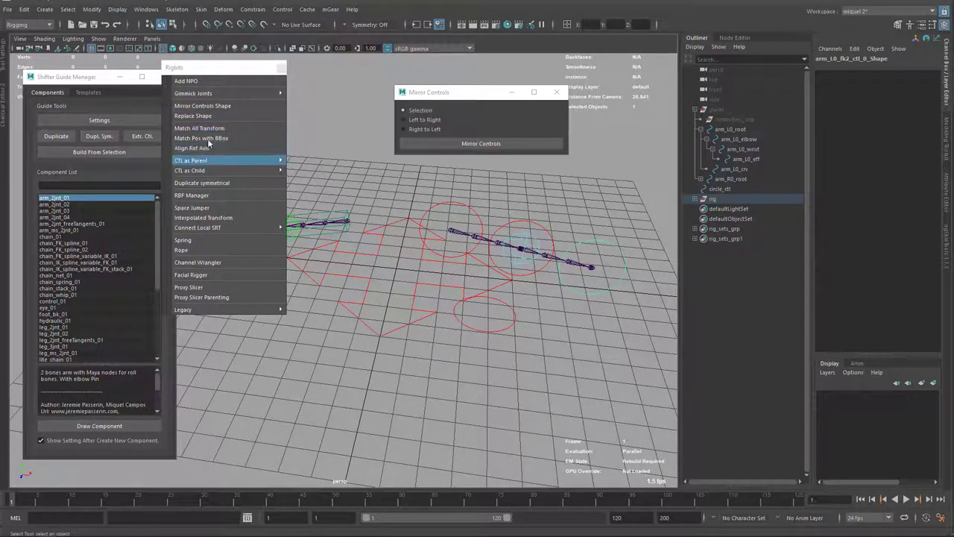
Rotate the control points of the three left-arm FK circles together until the circles stand crosswise to the arm bones
click(478, 218)
shift+click(596, 257)
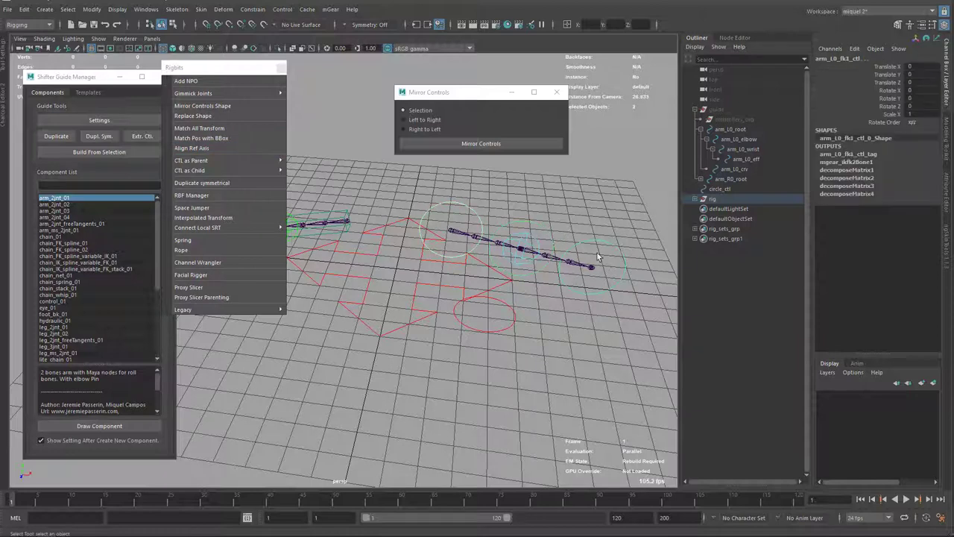
key(F8)
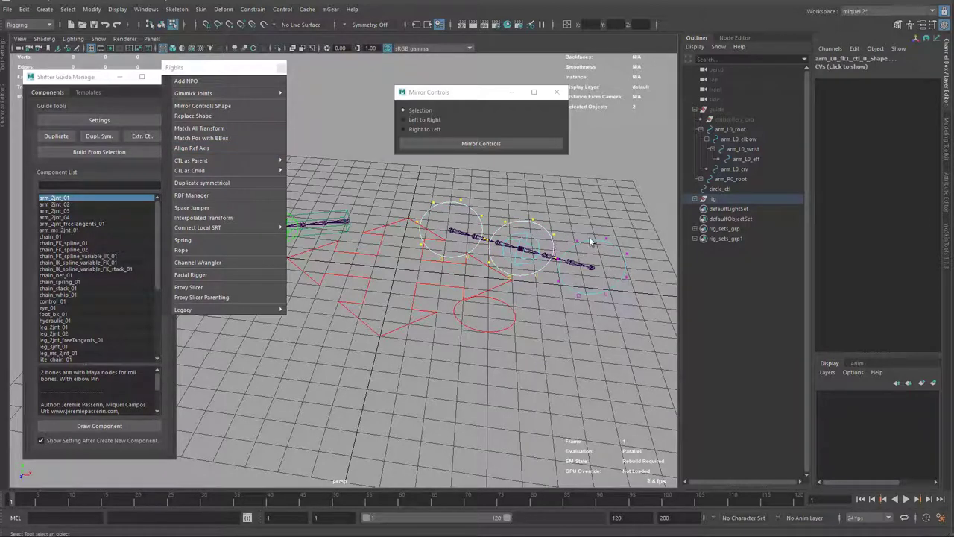
drag(395, 186, 643, 338)
key(w)
key(e)
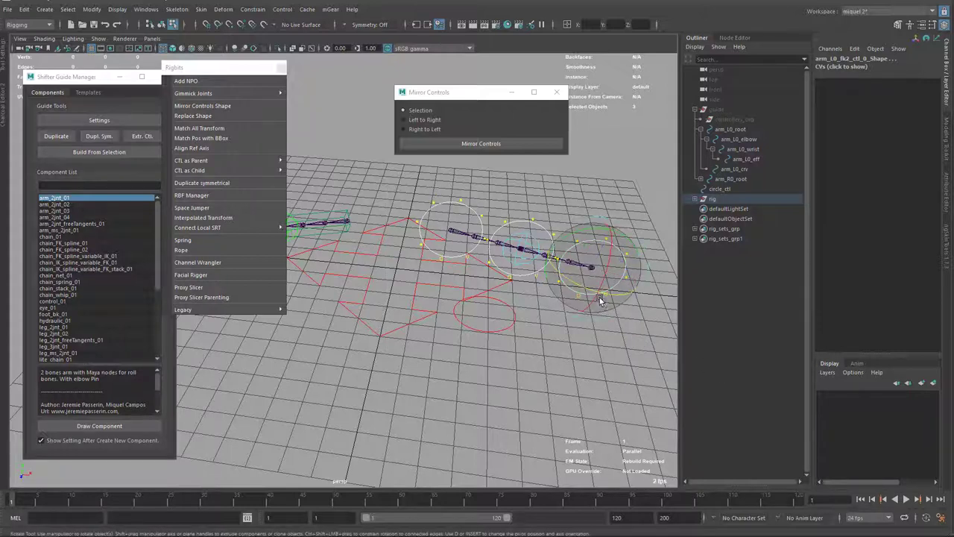
drag(599, 298, 637, 349)
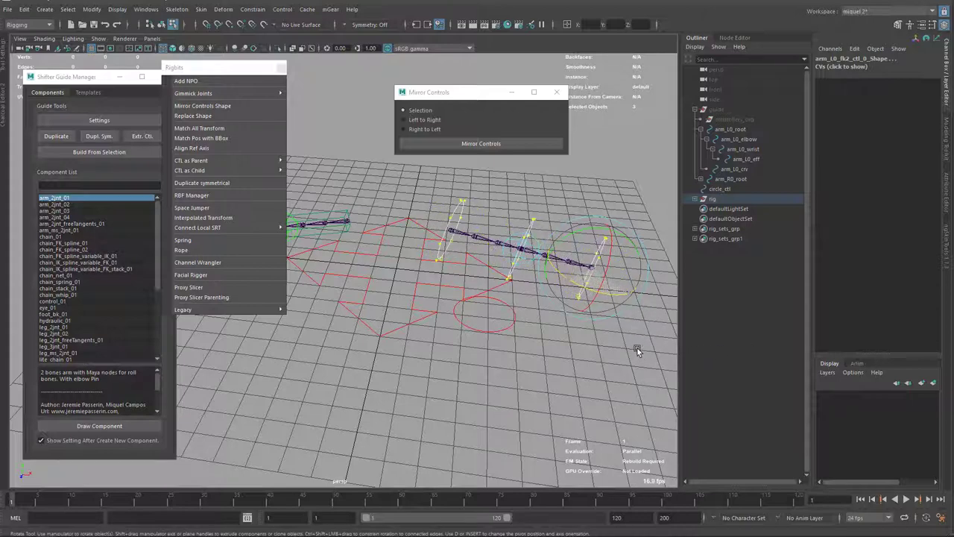
mouse_move(581, 330)
alt+mouse_down()
mouse_move(568, 340)
mouse_move(580, 335)
mouse_move(586, 314)
alt+mouse_up()
alt+middle_drag(546, 363, 556, 344)
key(q)
key(F8)
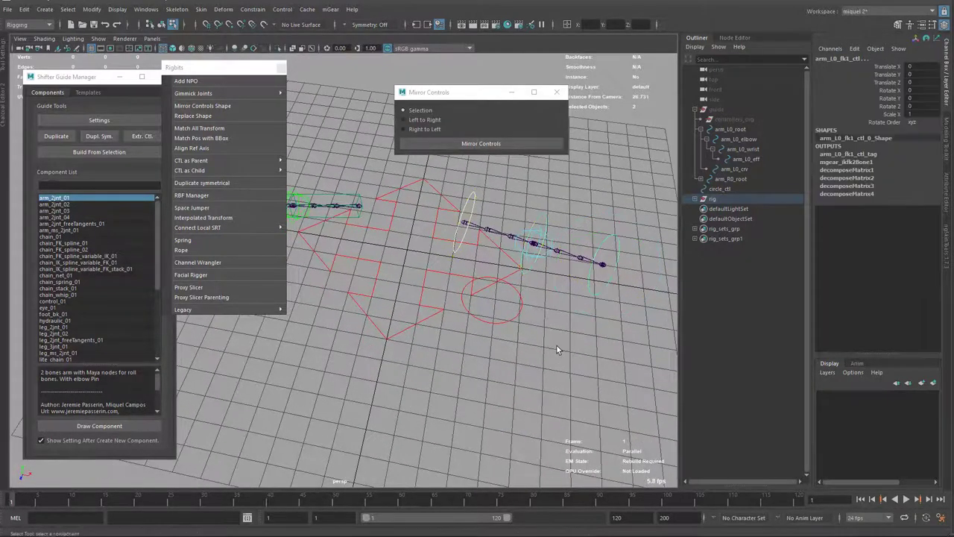
Try to mirror the control shapes in Left to Right mode with nothing selected
click(557, 344)
click(478, 197)
alt+drag(538, 255, 546, 282)
click(414, 119)
click(587, 206)
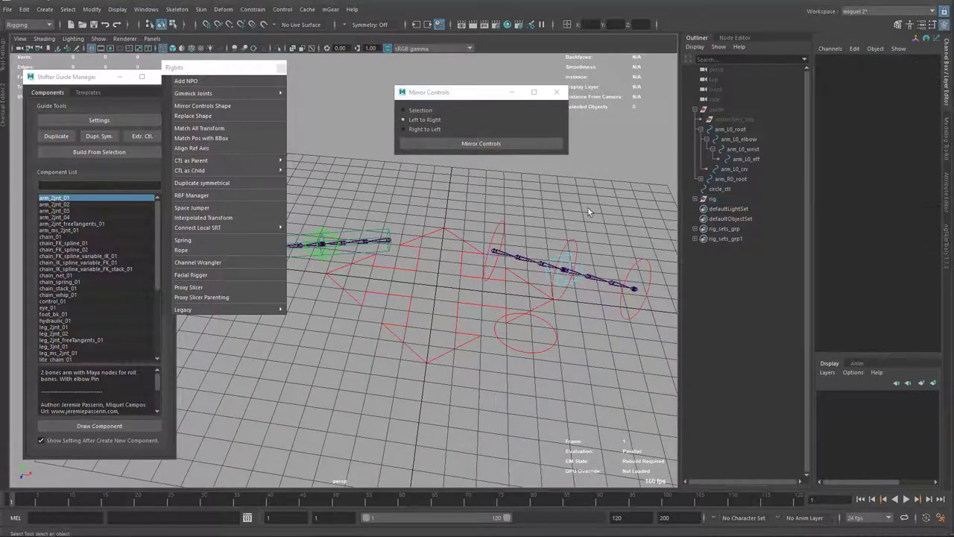
click(460, 144)
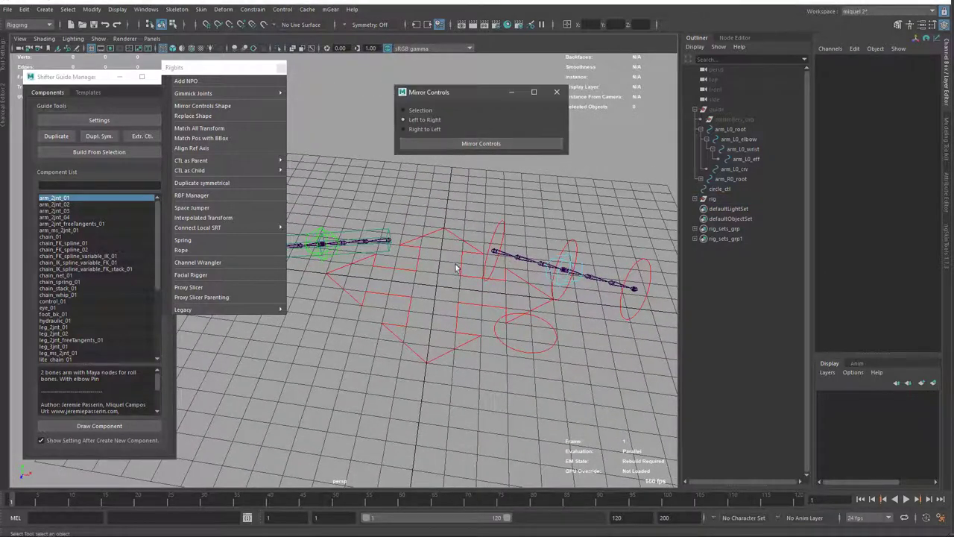
Try to mirror the shape of arm_L0_fk0_ctl in Left to Right mode
alt+drag(457, 267, 459, 285)
click(493, 232)
click(467, 143)
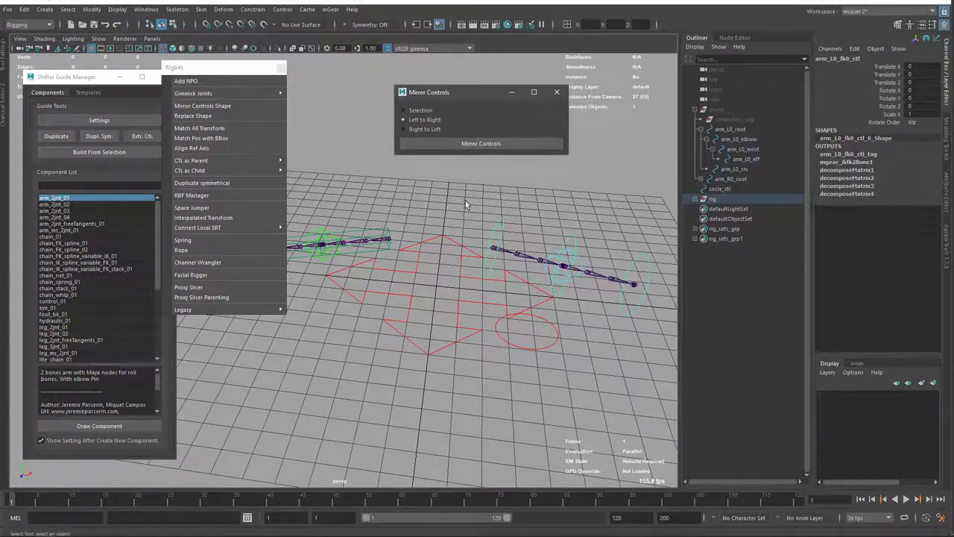
alt+drag(464, 203, 487, 243)
click(481, 315)
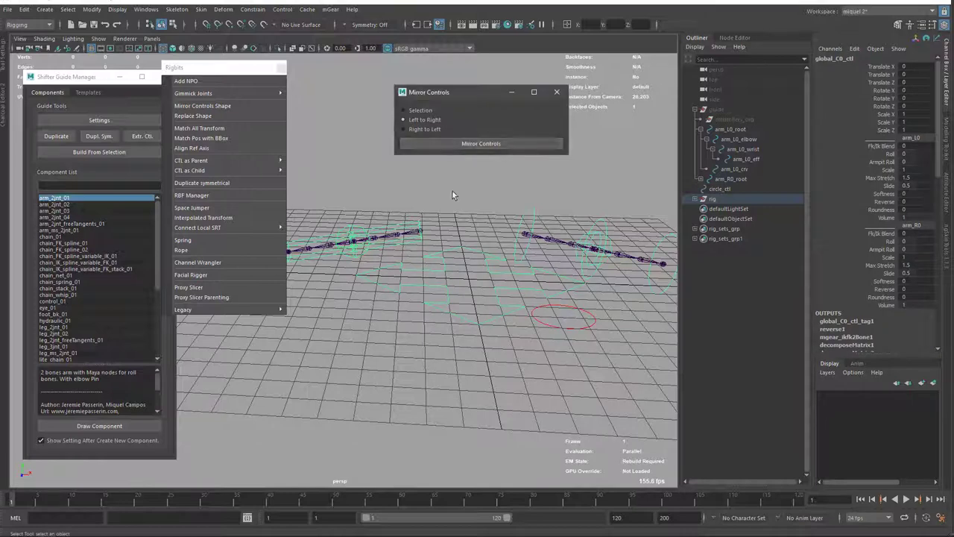
click(492, 225)
alt+middle_drag(563, 242, 518, 245)
Mirror the rotated circles of arm_L0_fk0_ctl, arm_L0_fk1_ctl and arm_L0_fk2_ctl to the right arm in Selection mode
click(485, 213)
click(426, 113)
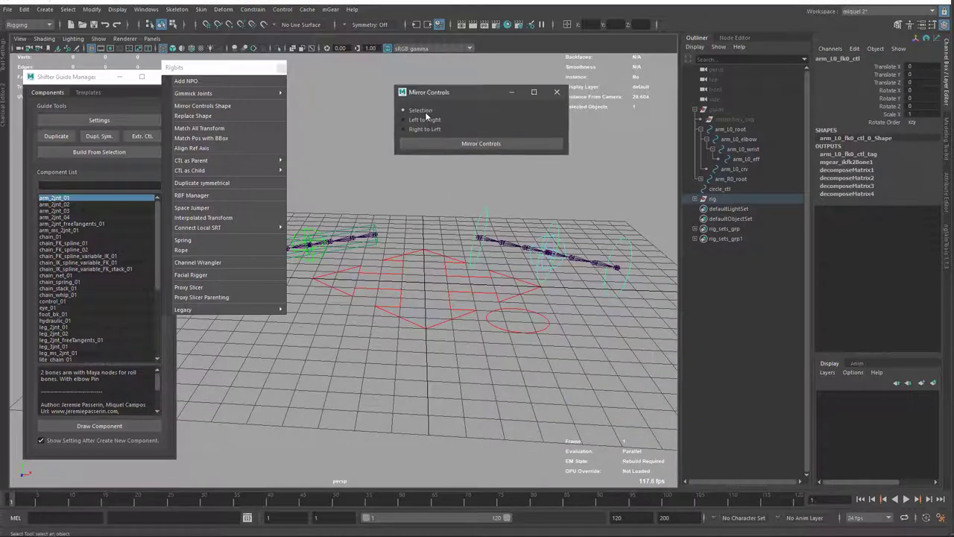
shift+click(563, 219)
shift+click(570, 228)
alt+drag(443, 227, 485, 204)
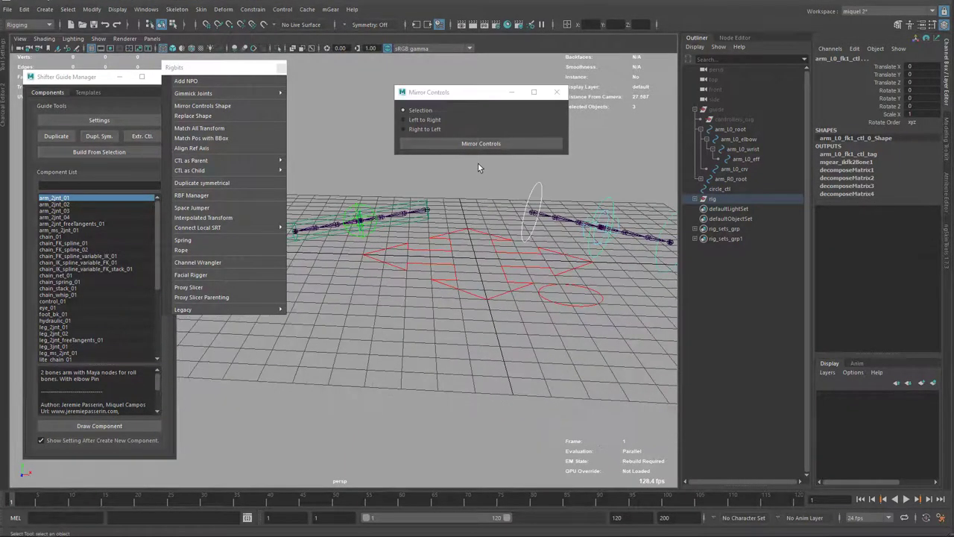
click(463, 144)
alt+drag(465, 156, 544, 337)
click(513, 314)
Delete the circle_ctl template curve from the scene
click(567, 313)
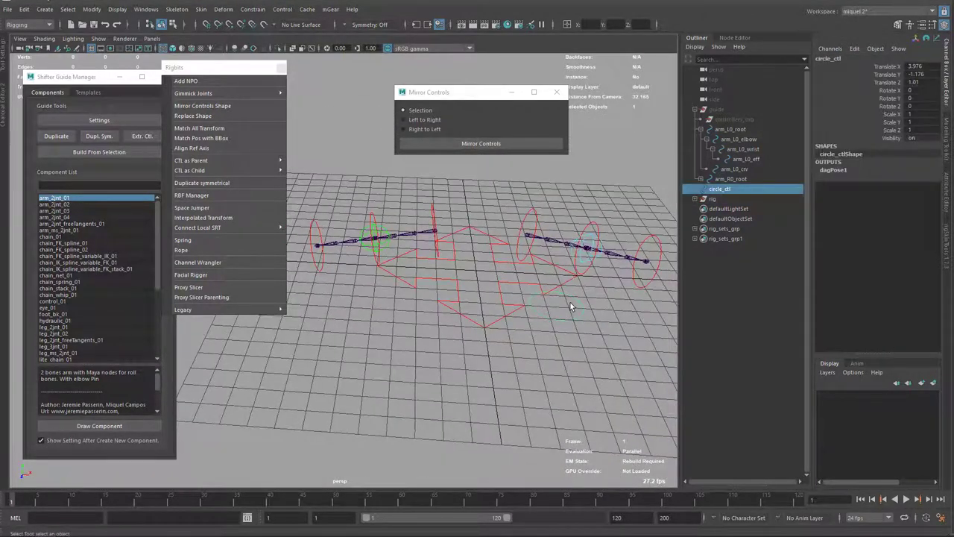
key(Delete)
alt+drag(604, 318, 517, 386)
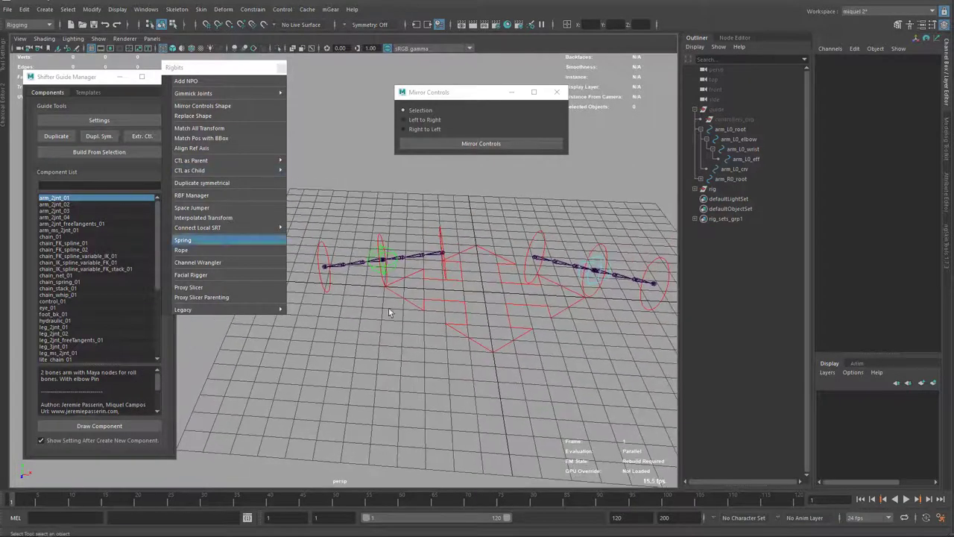
alt+drag(434, 310, 431, 304)
click(319, 255)
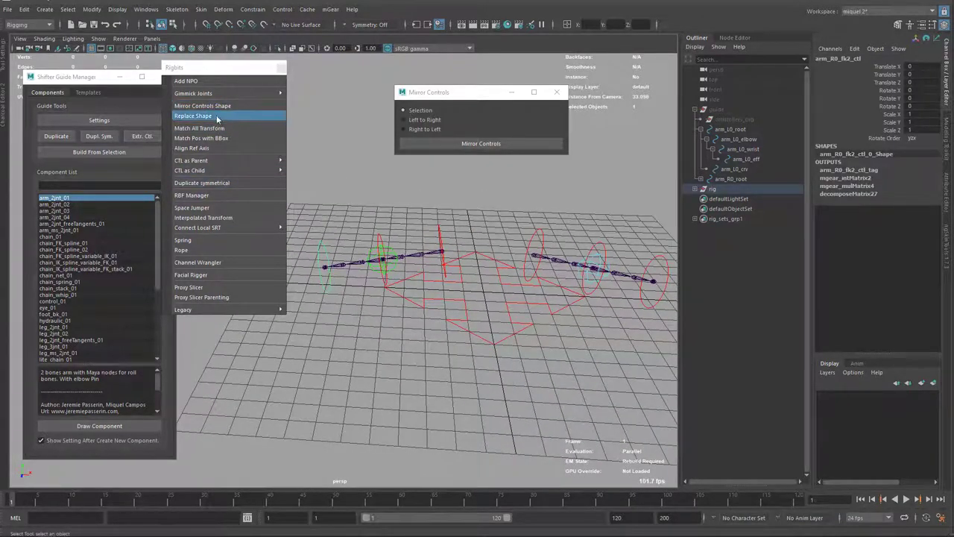
click(340, 12)
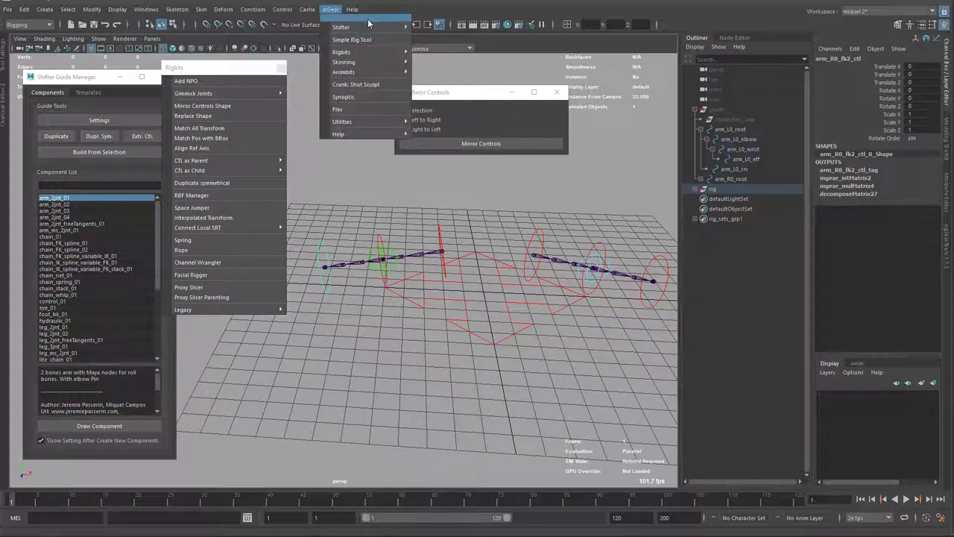
mouse_move(370, 27)
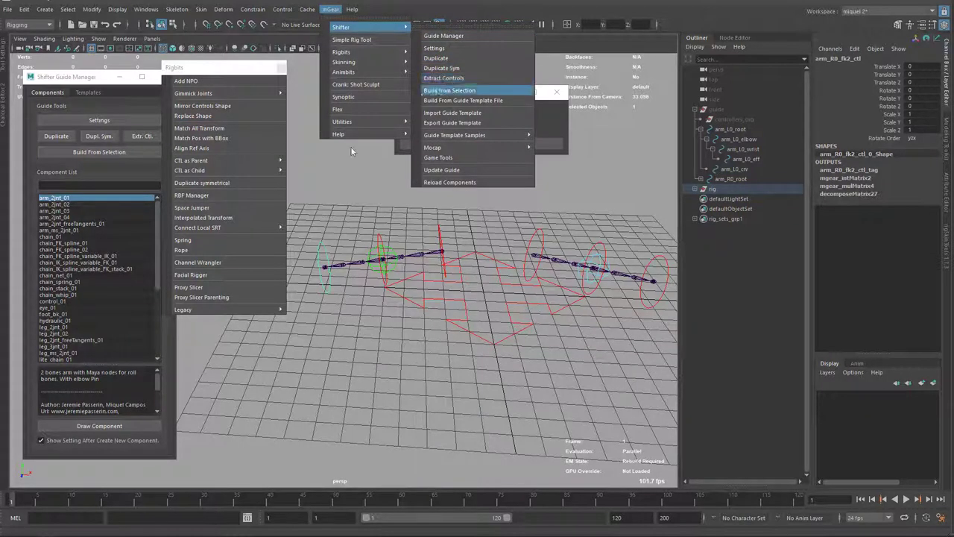
click(383, 228)
Extract the shapes of all six FK controls of the right and left arms into the guide as control buffers
click(322, 259)
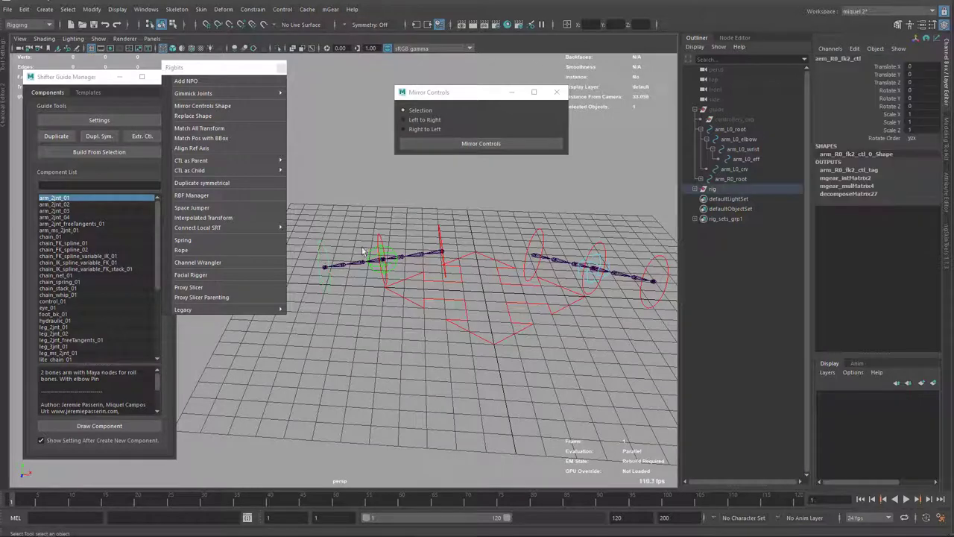
shift+click(381, 240)
shift+click(533, 235)
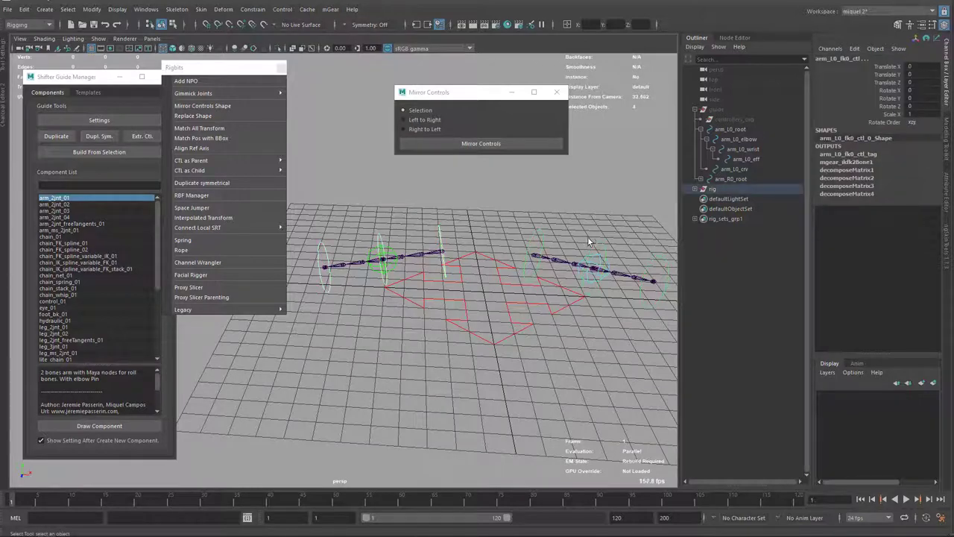
shift+click(657, 262)
alt+middle_drag(592, 227, 577, 237)
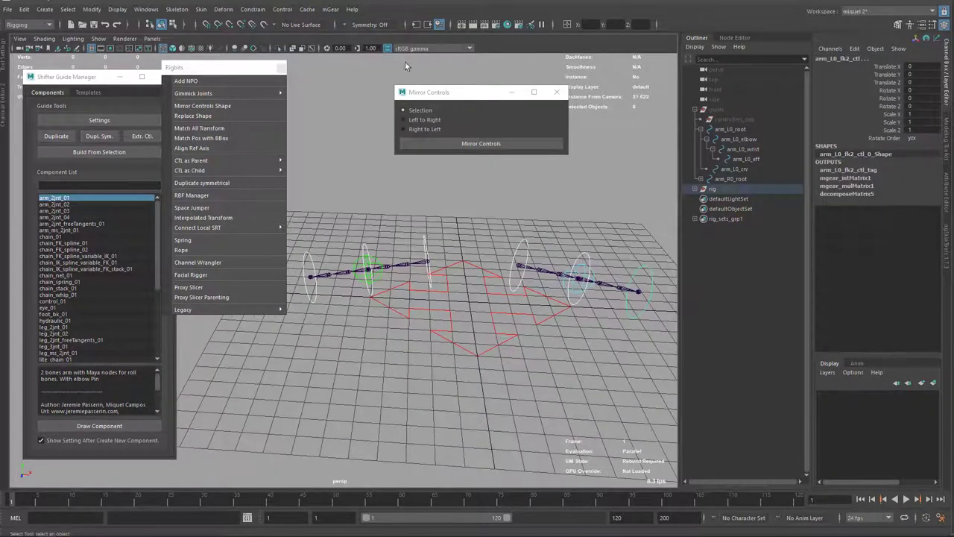
click(142, 136)
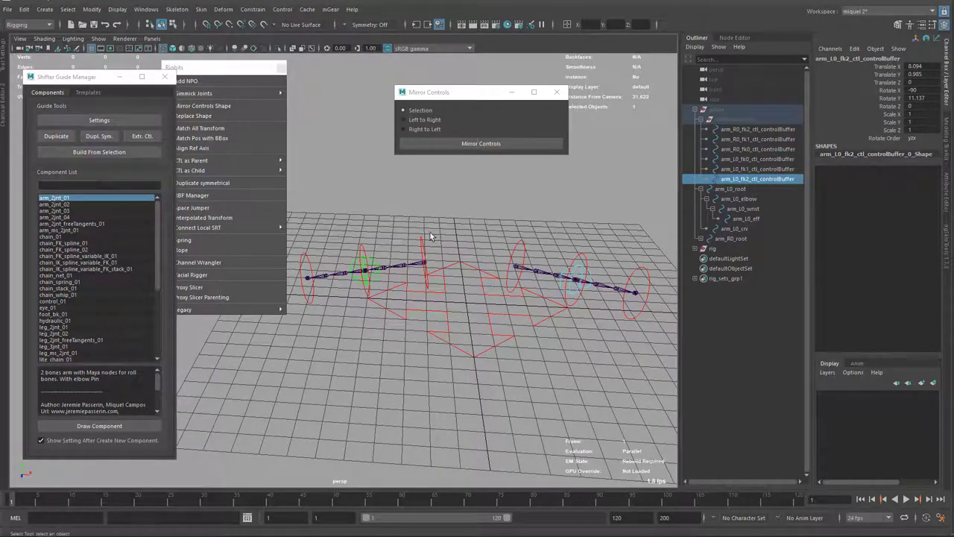
Make the guide visible and isolate it in the viewport
click(704, 111)
key(ctrl+1)
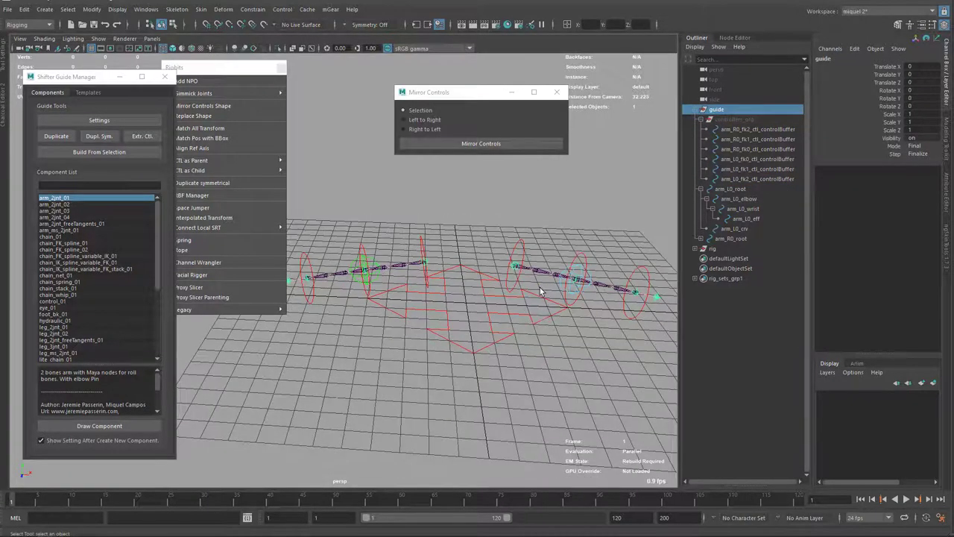
Select the guide's controllers_org group and expand it to examine the stored control buffers
click(702, 119)
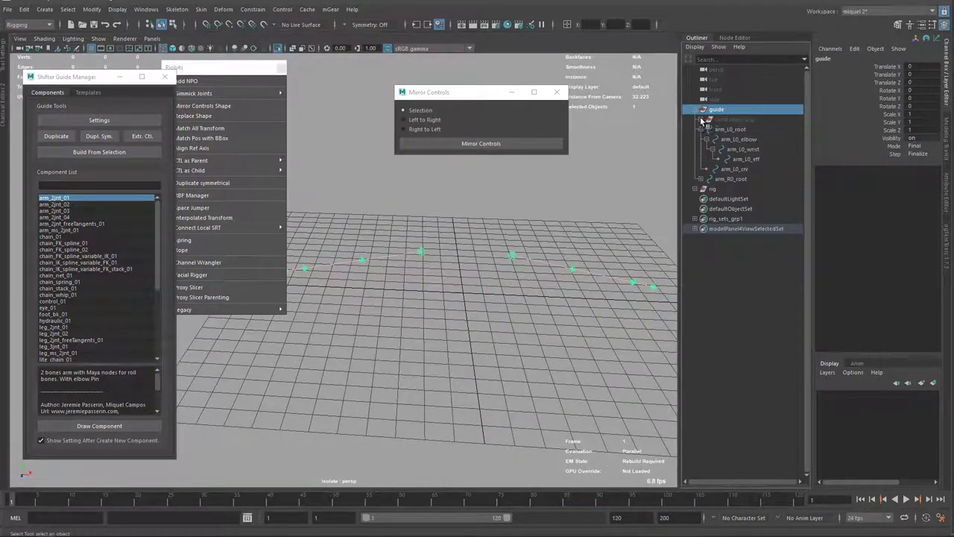
click(707, 121)
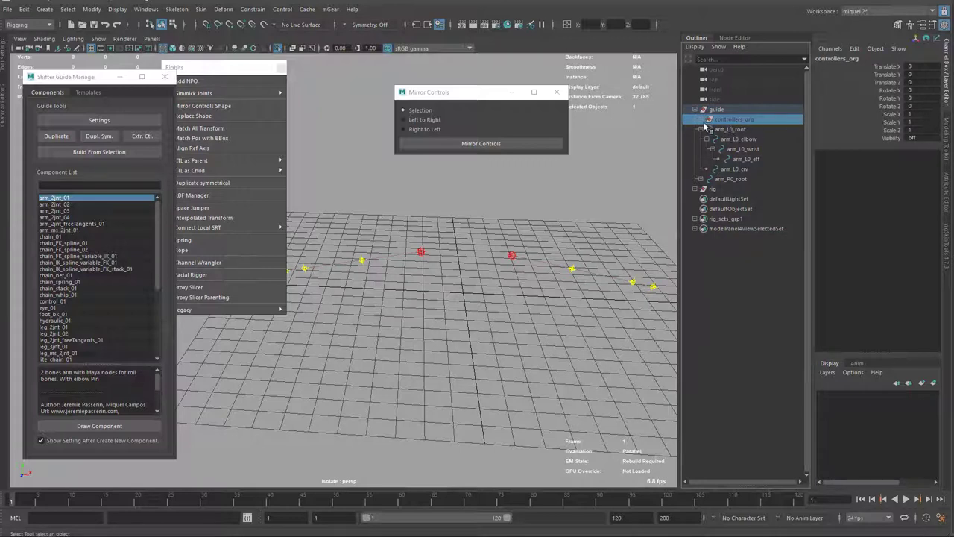
click(703, 120)
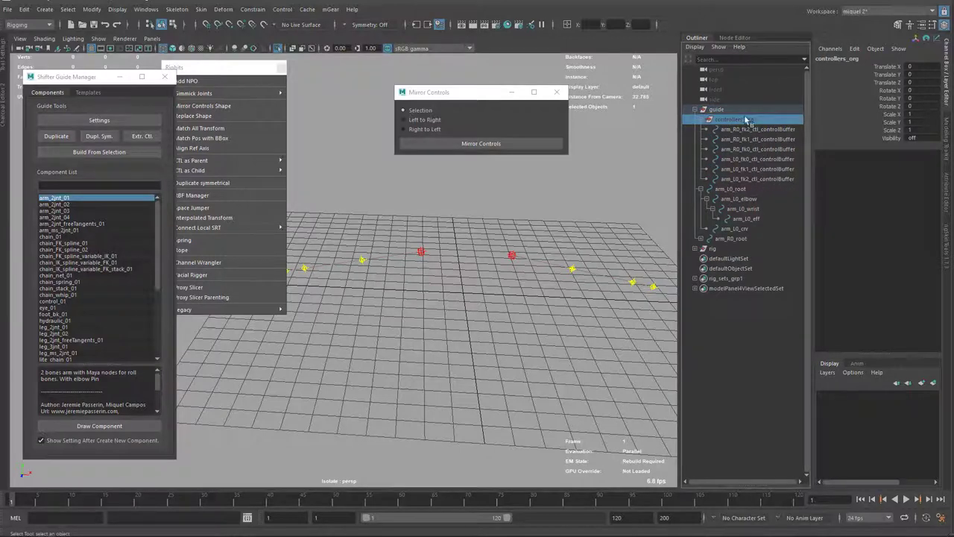
Show the guide's controllers_org group to inspect the stored control shapes in the viewport, and hide it again
key(shift+h)
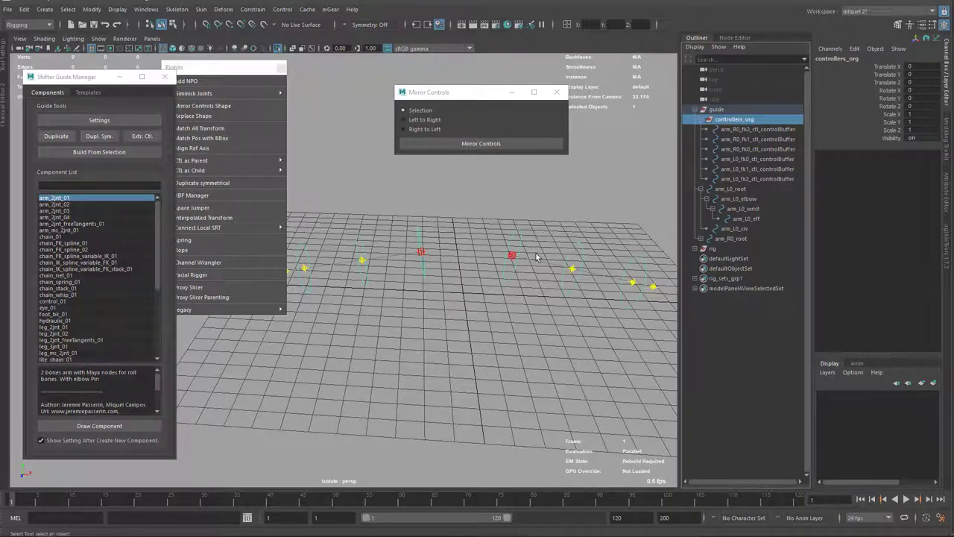
key(ctrl+h)
alt+drag(564, 239, 540, 276)
Turn off viewport isolation and delete the existing rig group, keeping the guide
click(721, 252)
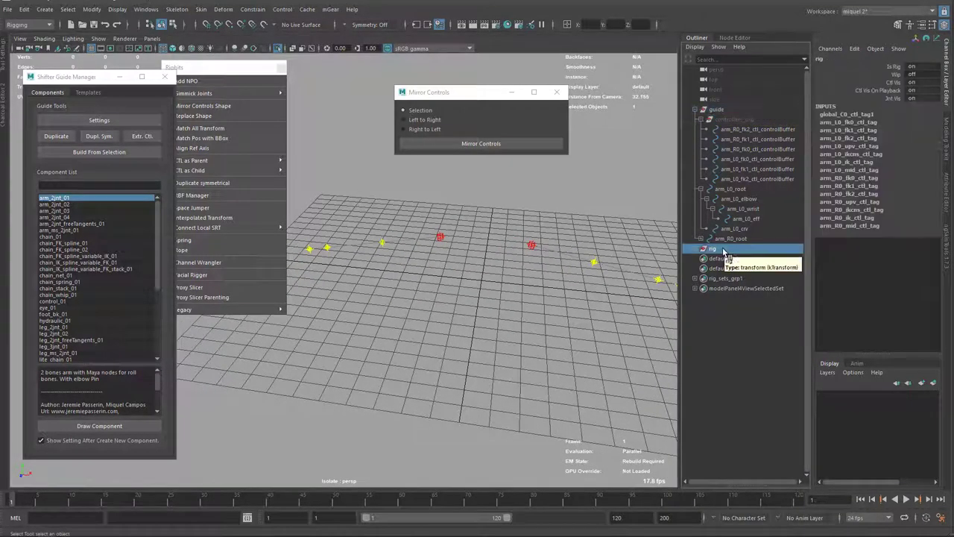
click(494, 337)
key(ctrl+1)
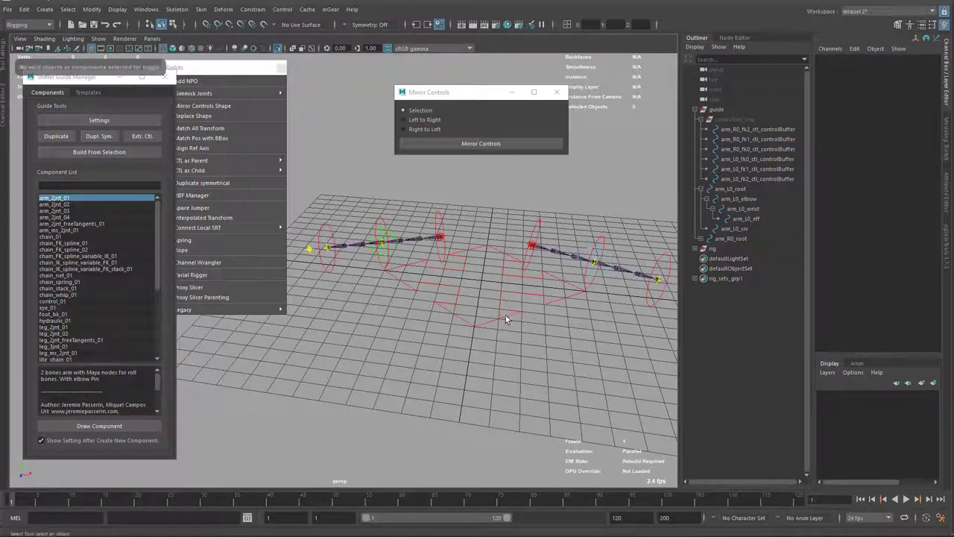
click(712, 249)
key(Delete)
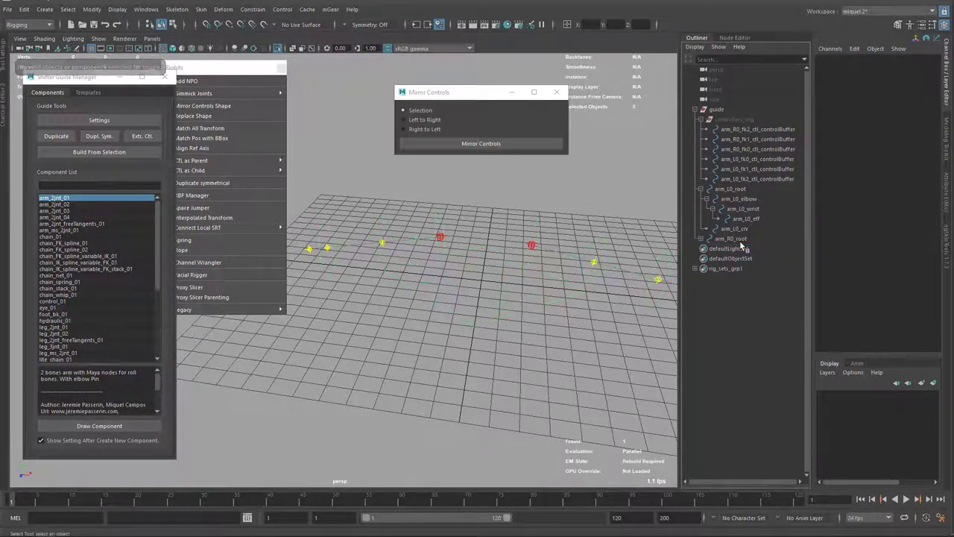
Rebuild the rig from the selected guide and close the build log
click(714, 110)
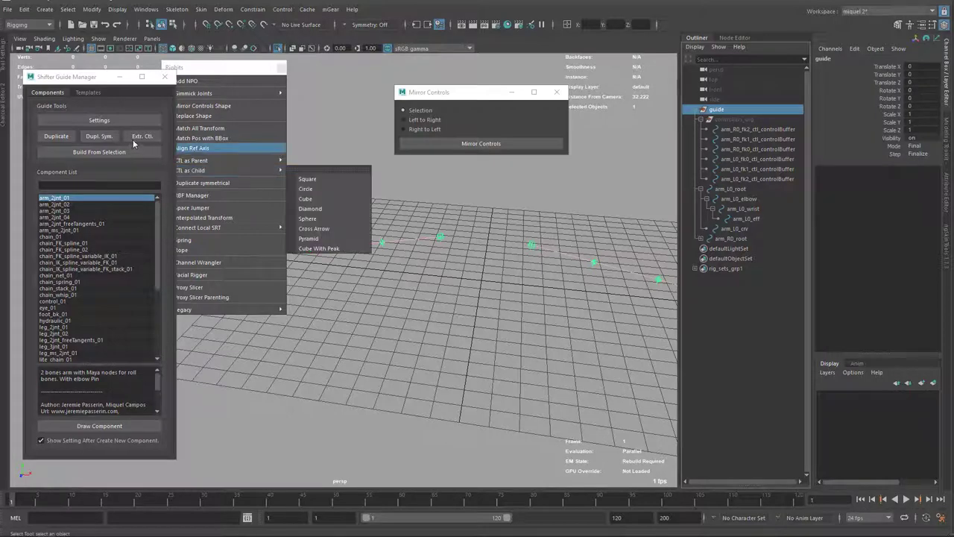
click(104, 151)
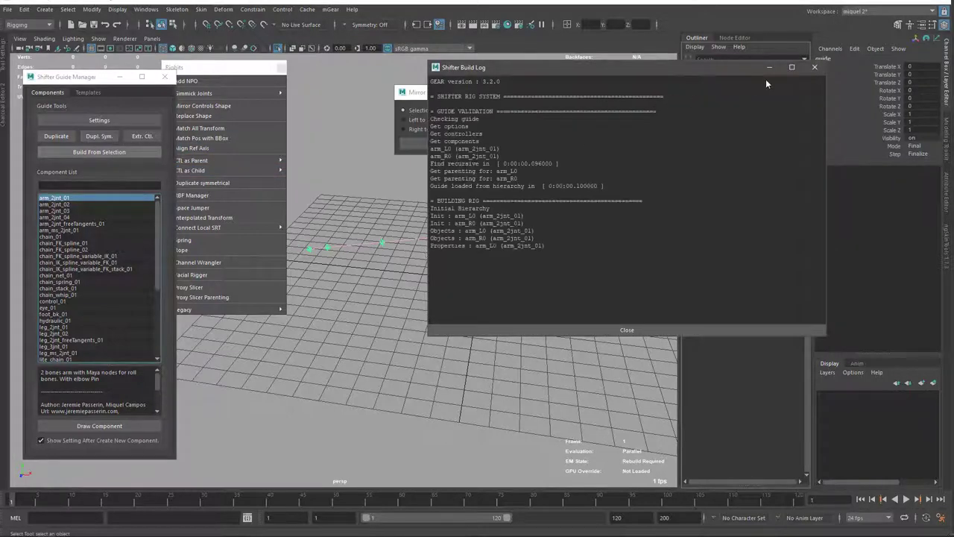
click(820, 67)
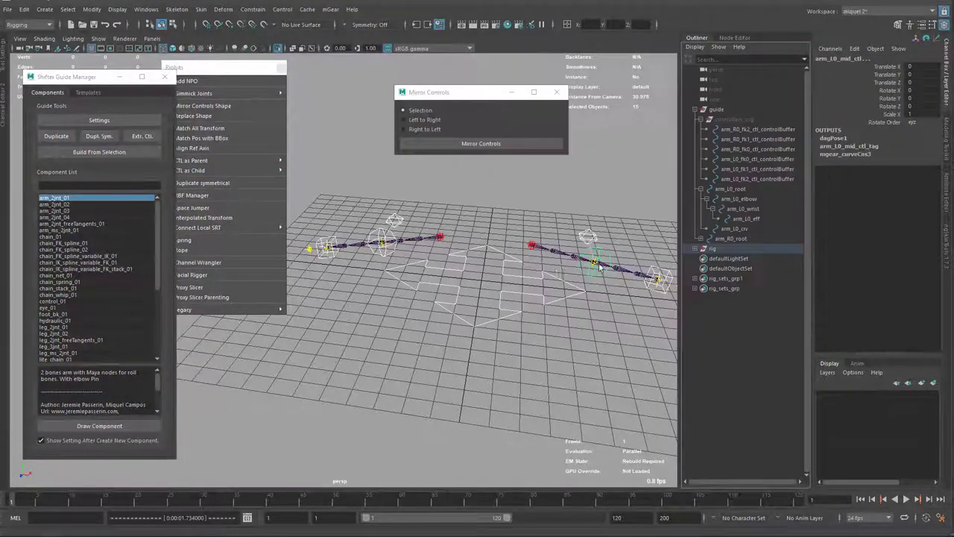
Set the Fk/Ik Blend of both arm_L0 and arm_R0 to 0 on the rebuilt rig's global control
click(877, 146)
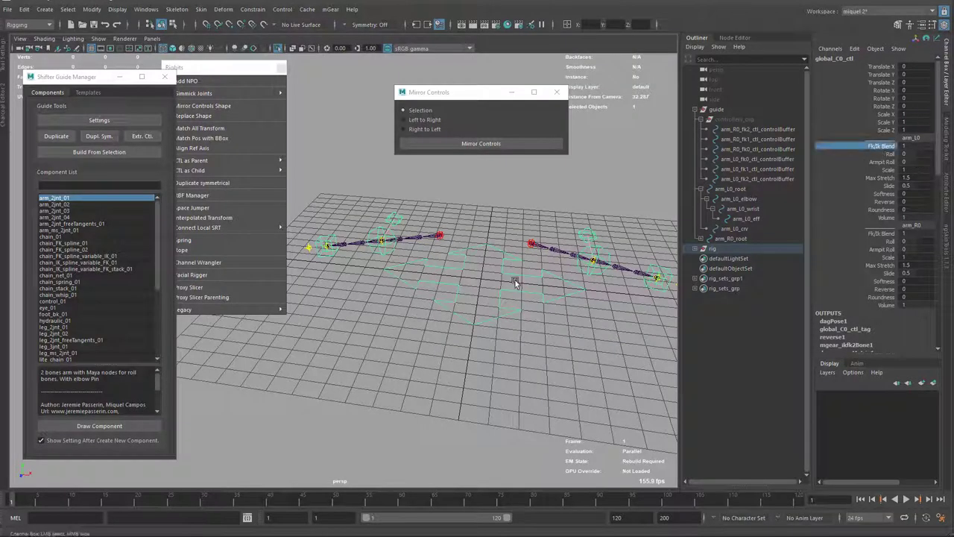
middle_drag(603, 309, 587, 301)
alt+middle_drag(439, 295, 428, 272)
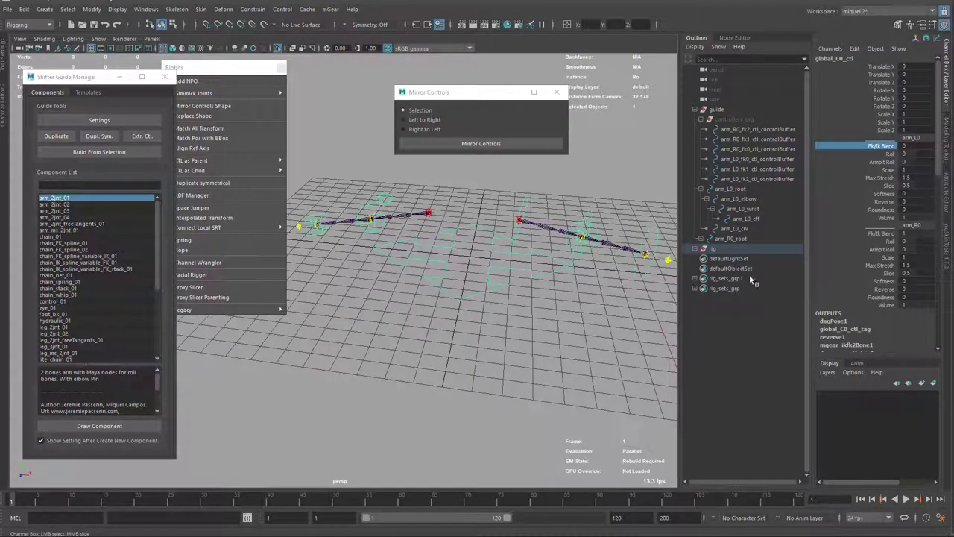
click(883, 233)
middle_drag(542, 302, 445, 300)
alt+middle_drag(443, 280, 439, 241)
Test-rotate the left arm's arm_L0_fk1_ctl control and undo the rotation
alt+drag(586, 207, 530, 241)
click(525, 238)
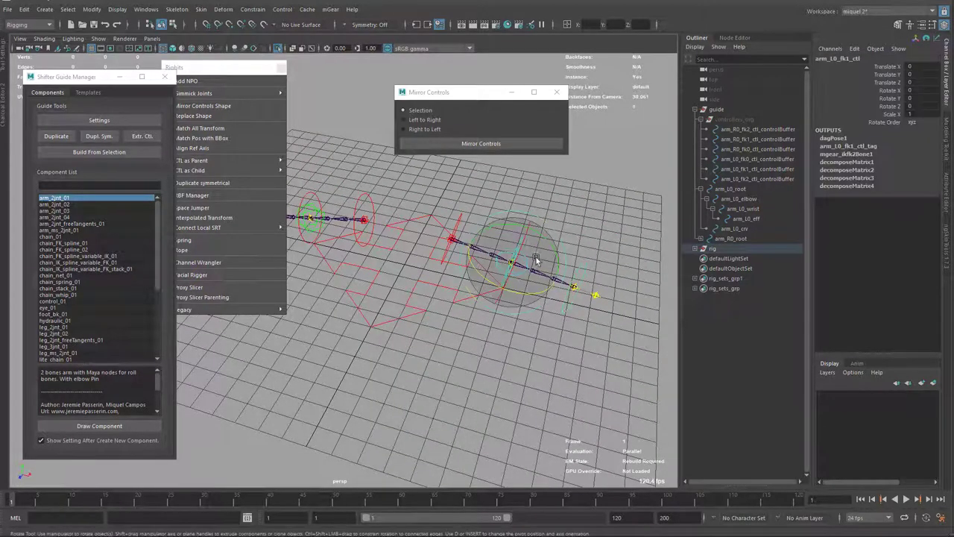
key(e)
drag(535, 295, 516, 322)
key(ctrl+z)
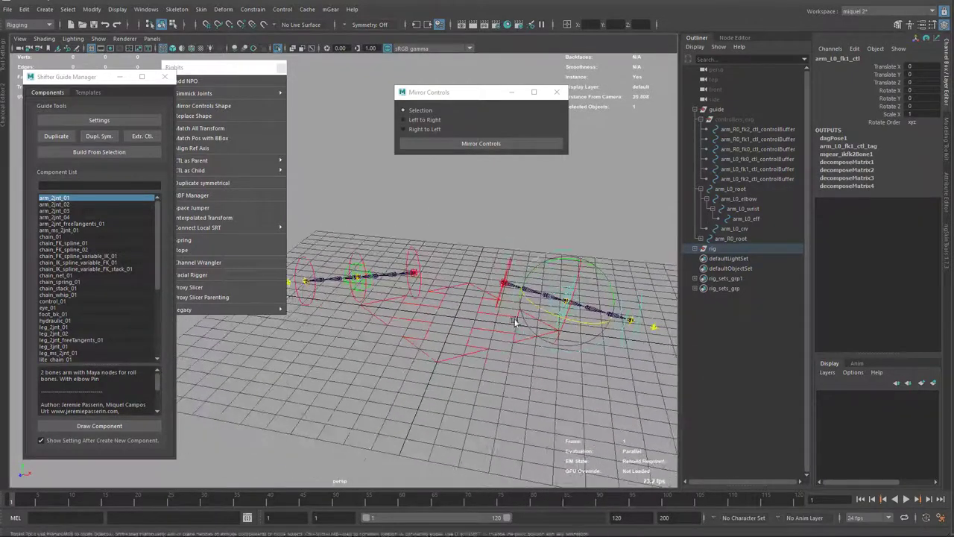
Select the top-level guide group
click(717, 111)
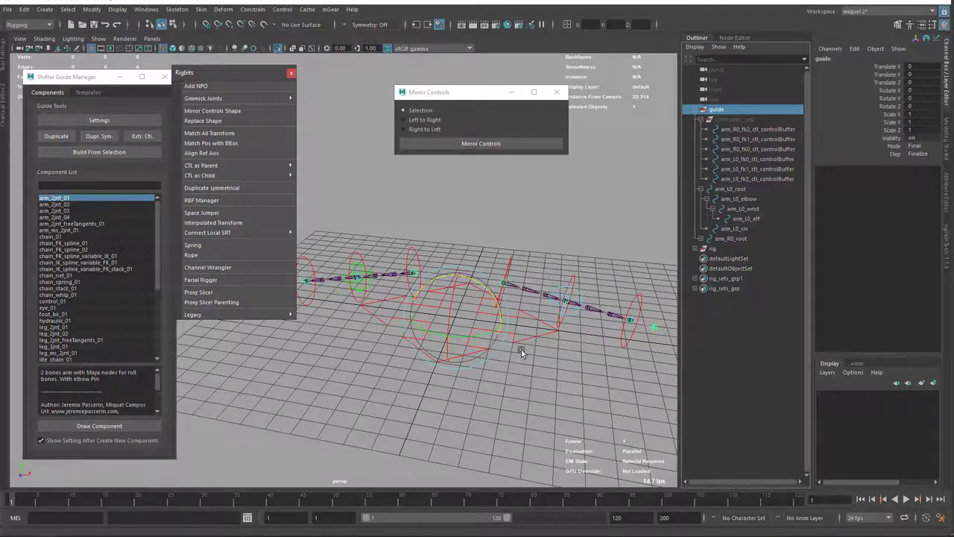
alt+middle_drag(477, 328, 498, 358)
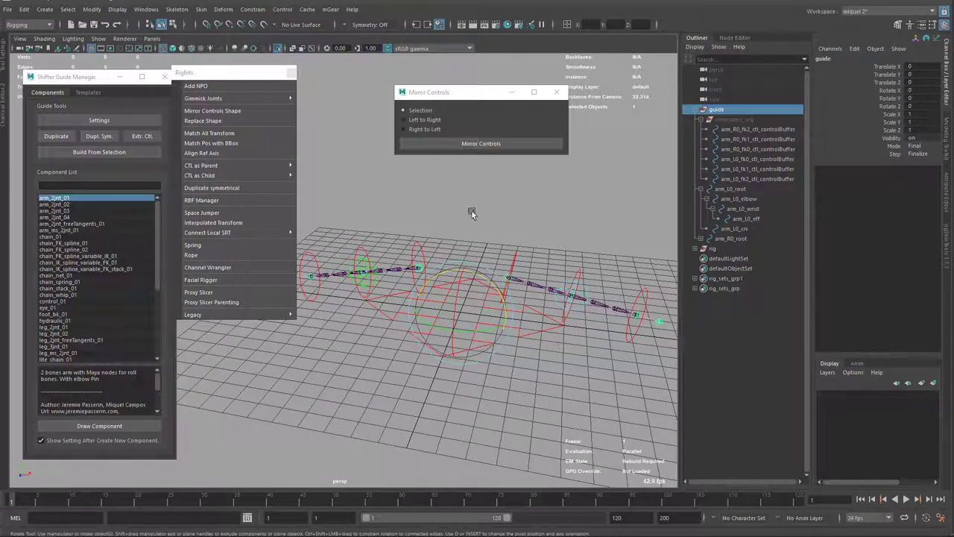